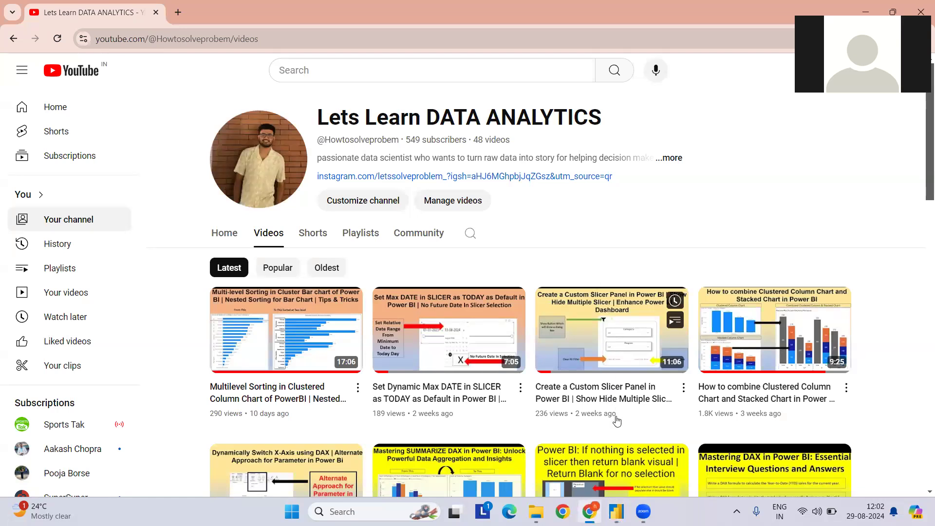
- Switch to Power BI Desktop and review the formulas of the Average of Sales, Count of Order, Distinct Product and Sum of Sales measures
click(625, 510)
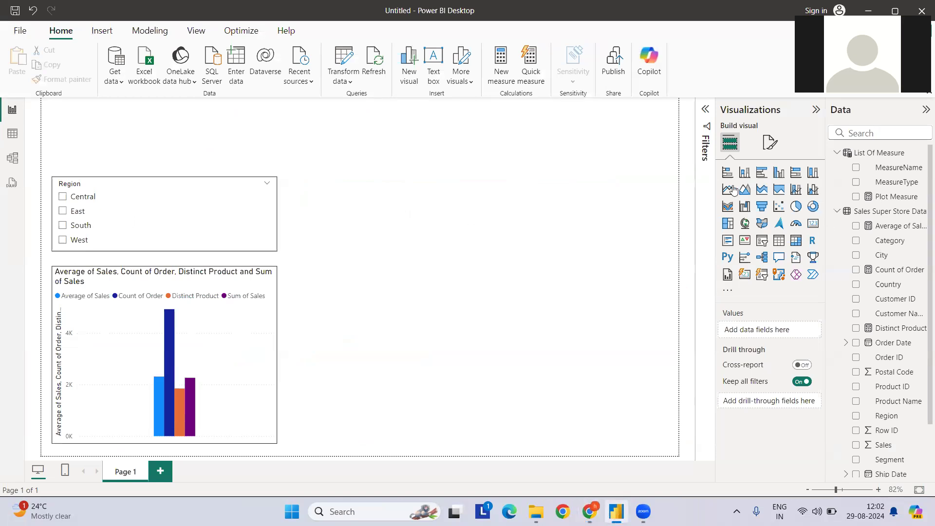
click(893, 233)
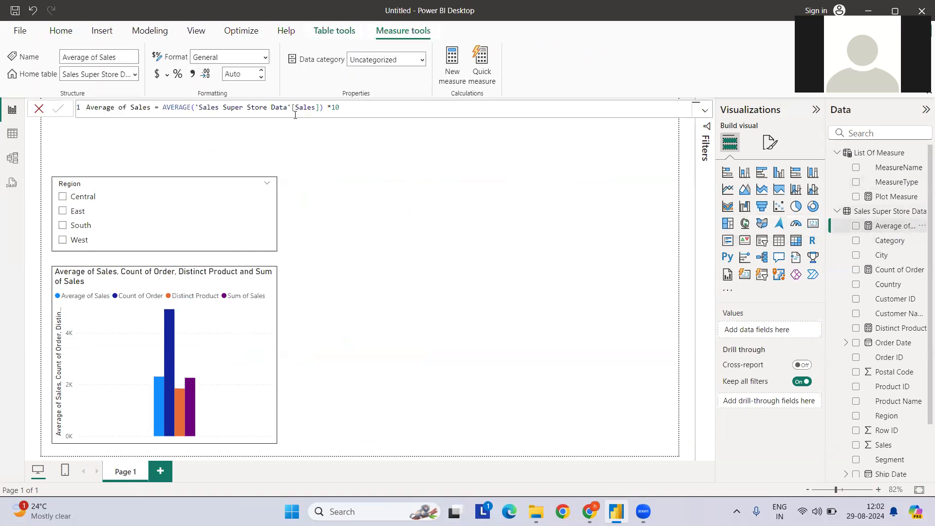
drag(343, 107, 327, 108)
click(894, 271)
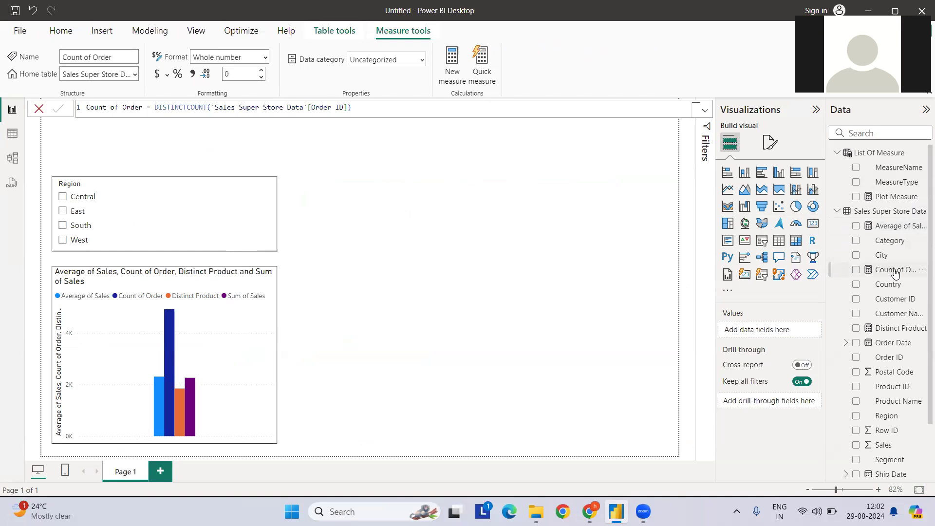
click(889, 329)
scroll(889, 336, down, 3)
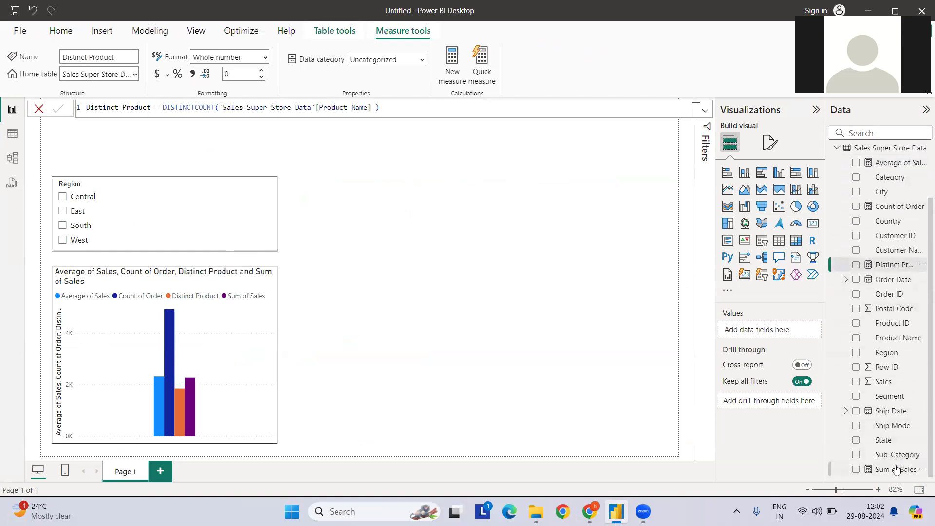
click(892, 468)
click(438, 177)
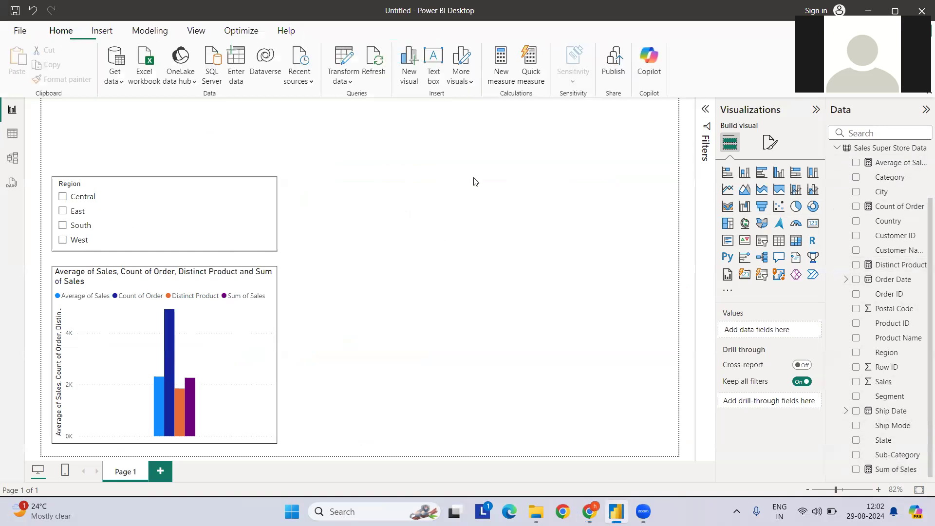
- Move the Region slicer and the multi-measure column chart up the page, and widen both to about half the page width
drag(211, 191, 217, 169)
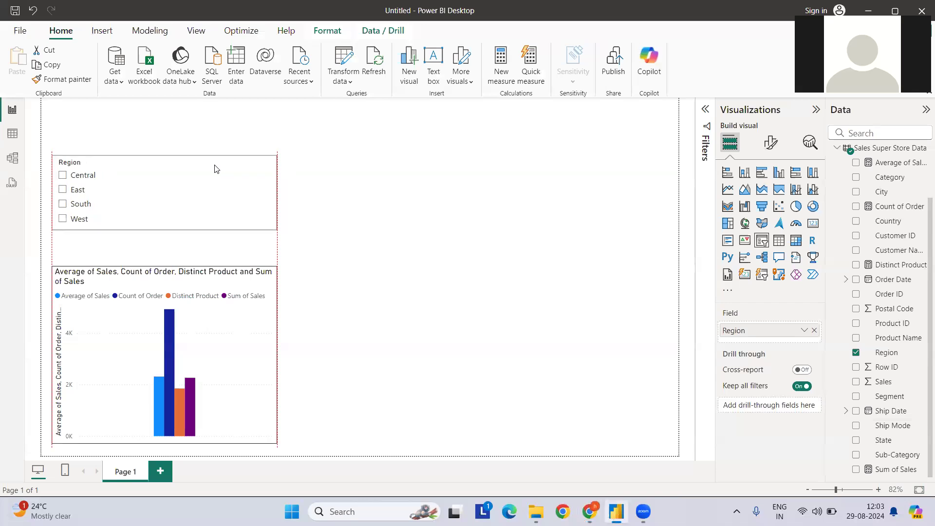
drag(229, 289, 229, 261)
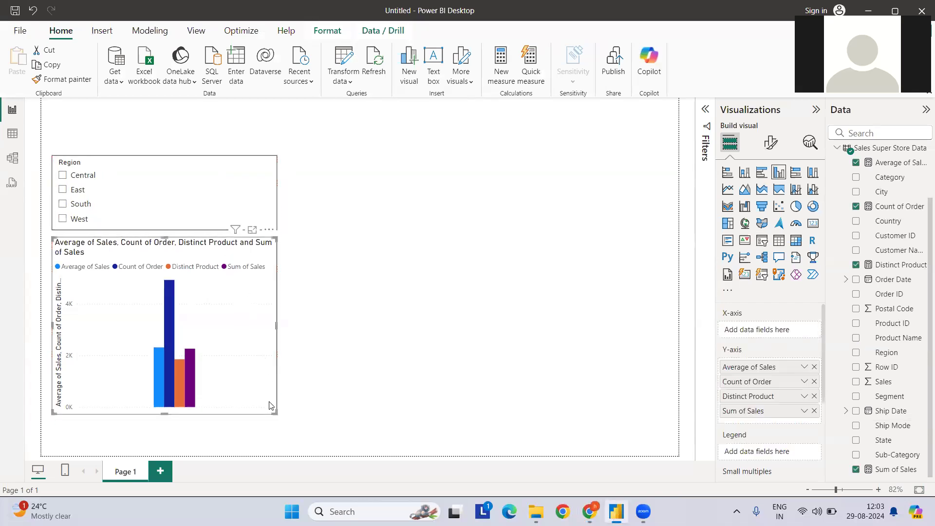
drag(276, 413, 369, 446)
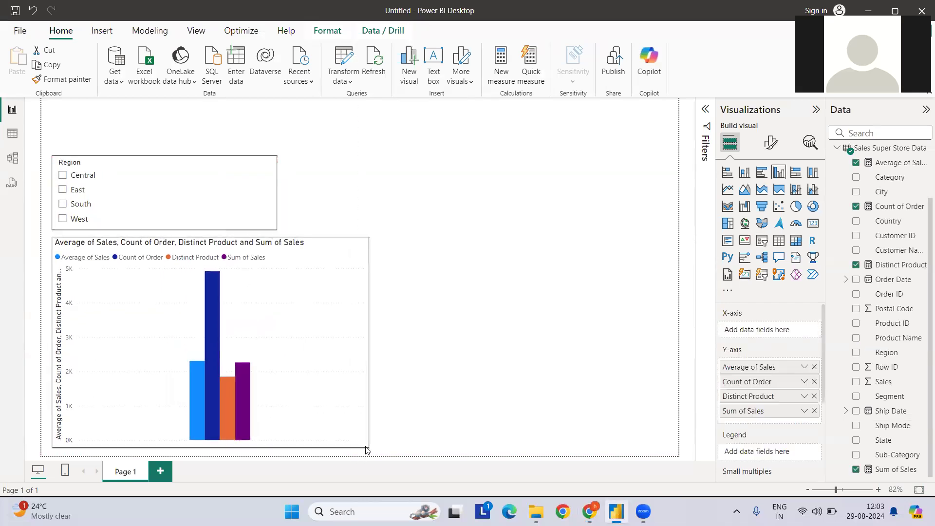
click(239, 162)
drag(276, 192, 367, 199)
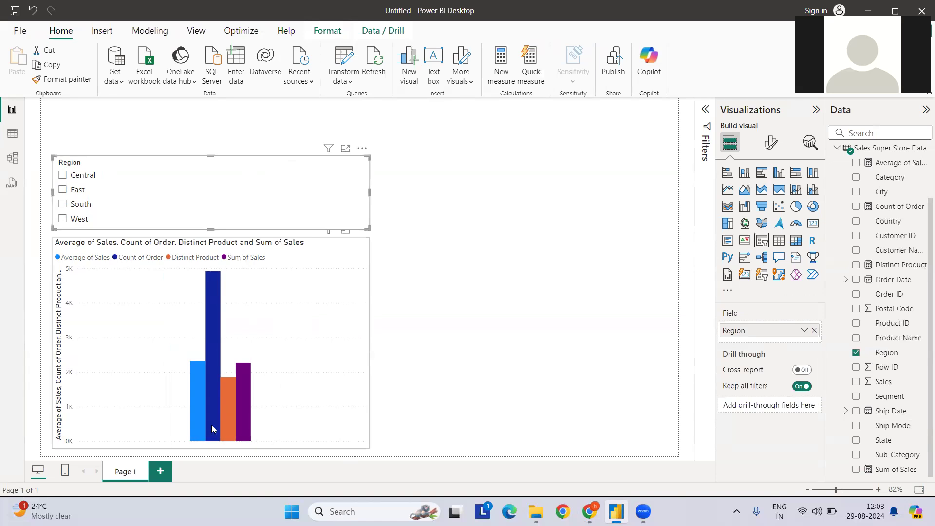
- Add a clustered column chart showing Average of Sales by Category in the empty half of the page
click(405, 320)
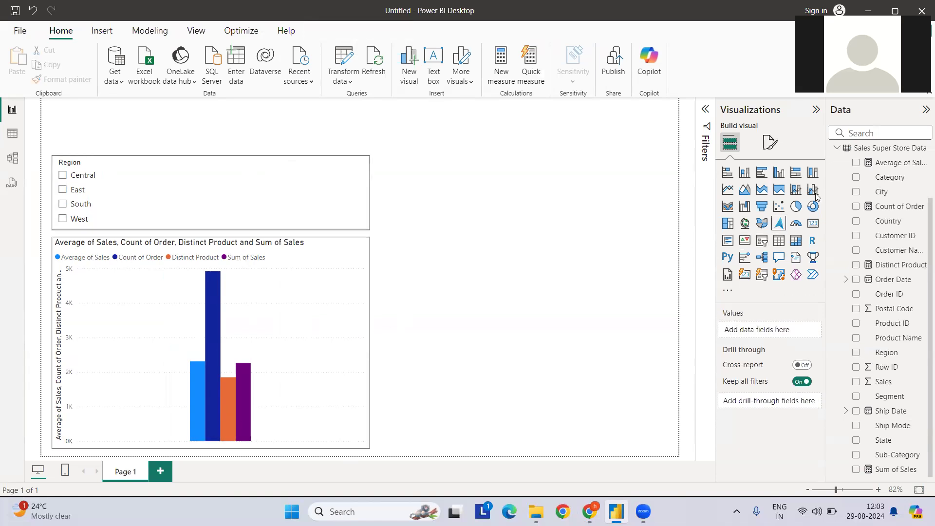
click(779, 172)
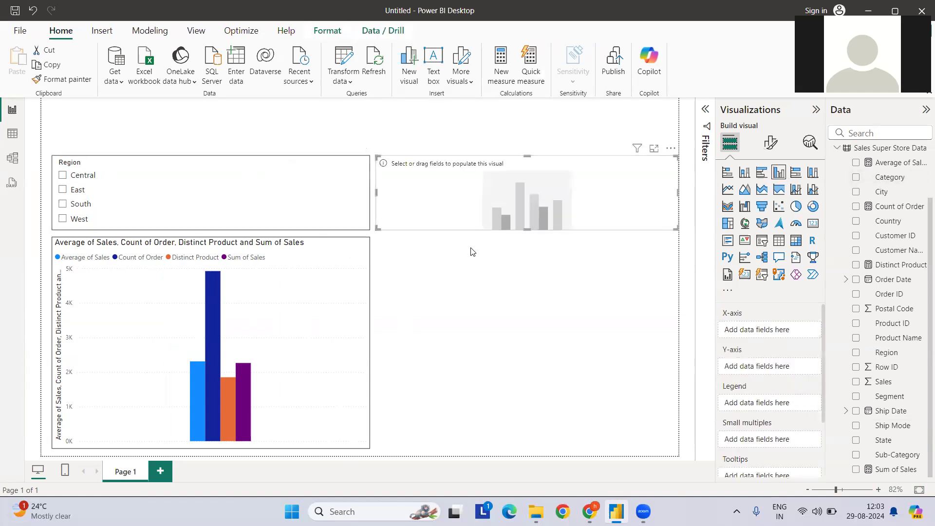
drag(527, 228, 534, 362)
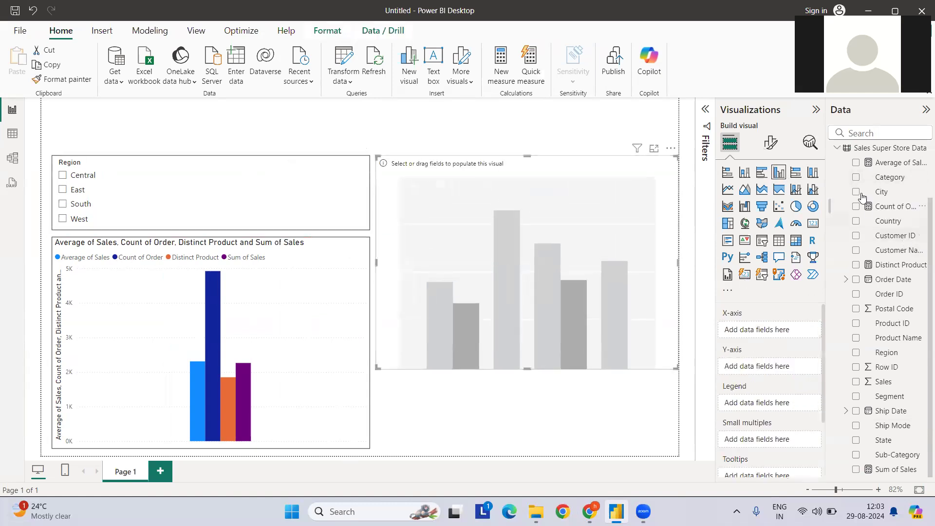
click(855, 177)
click(855, 162)
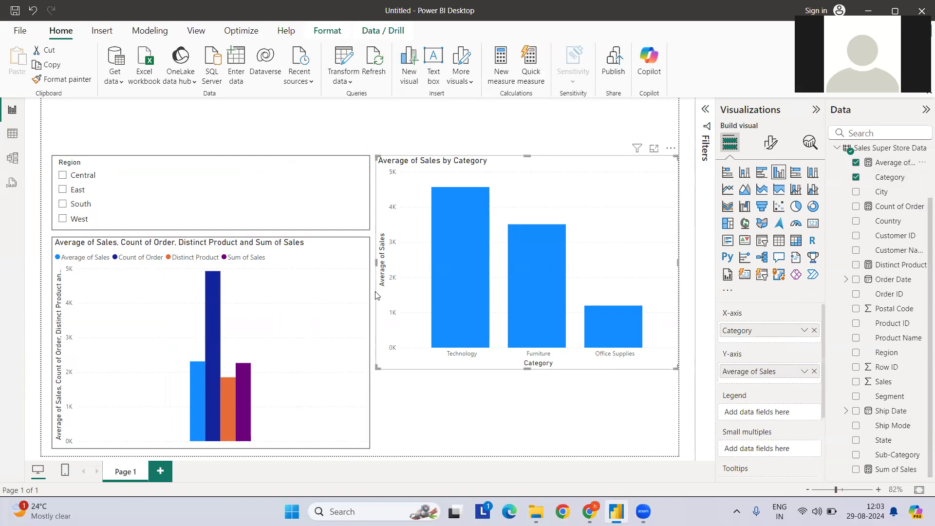
- Narrow the multi-measure chart, place the Average of Sales by Category chart beside it, and shrink that chart's width
click(306, 256)
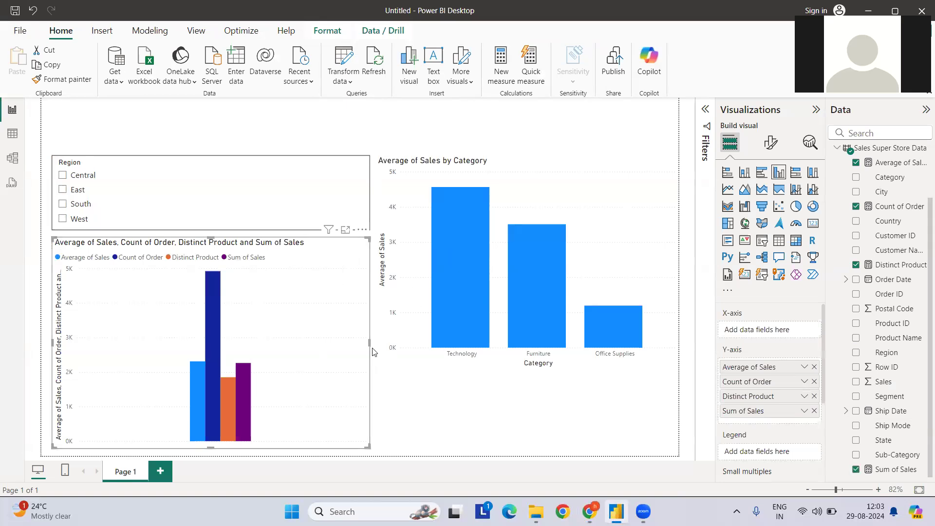
drag(368, 342, 173, 345)
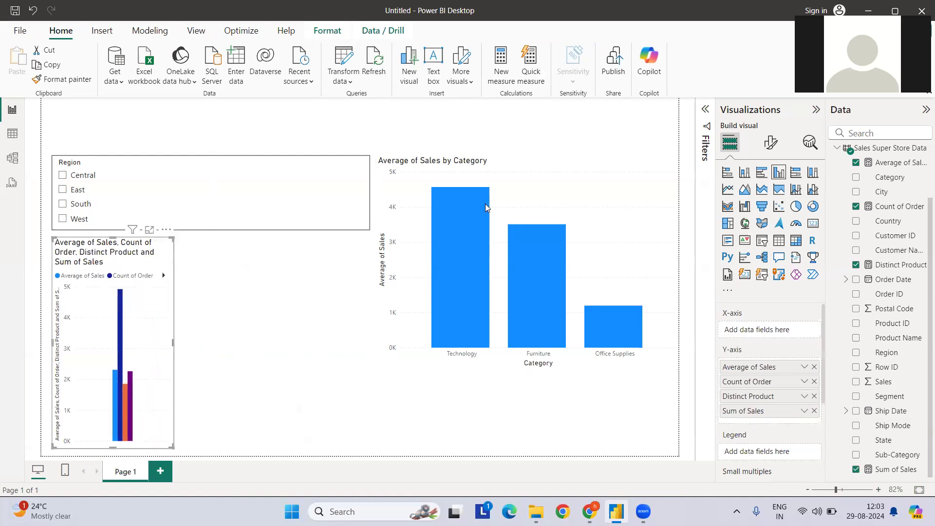
drag(496, 188, 311, 306)
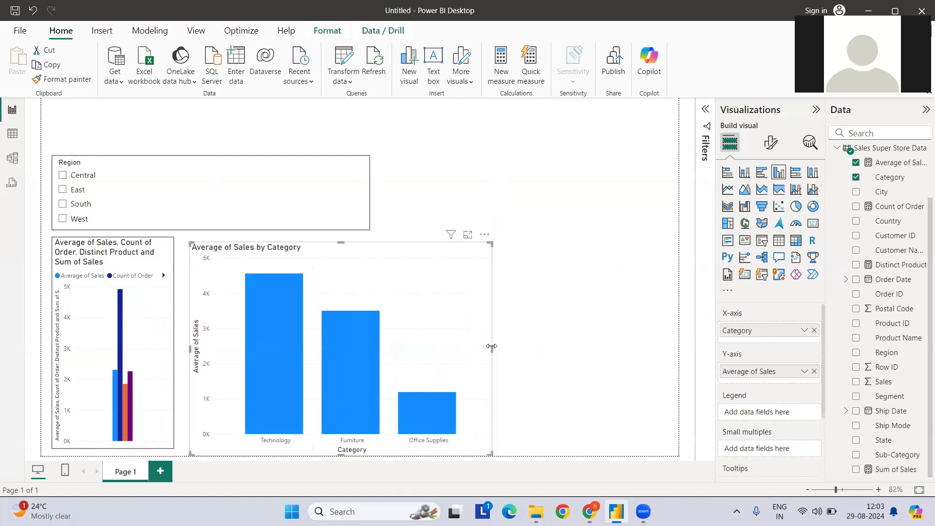
drag(491, 347, 344, 348)
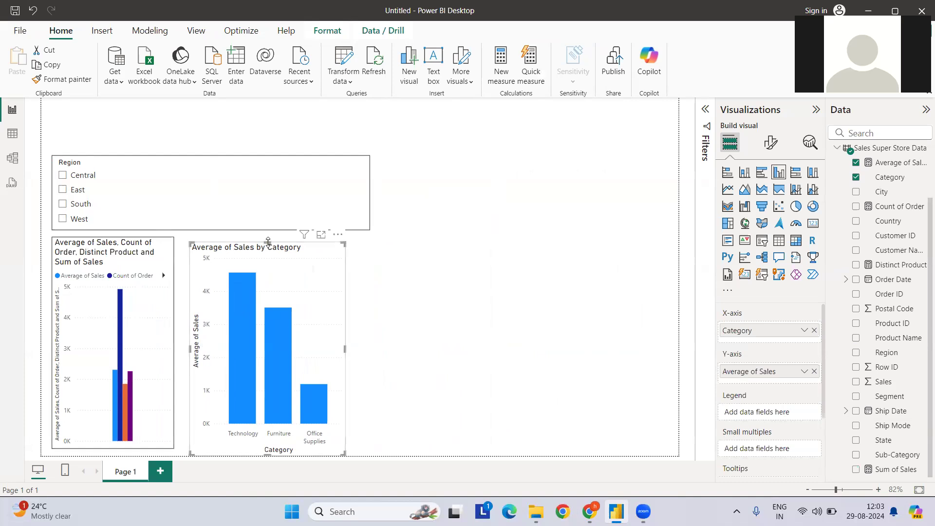
drag(268, 243, 270, 238)
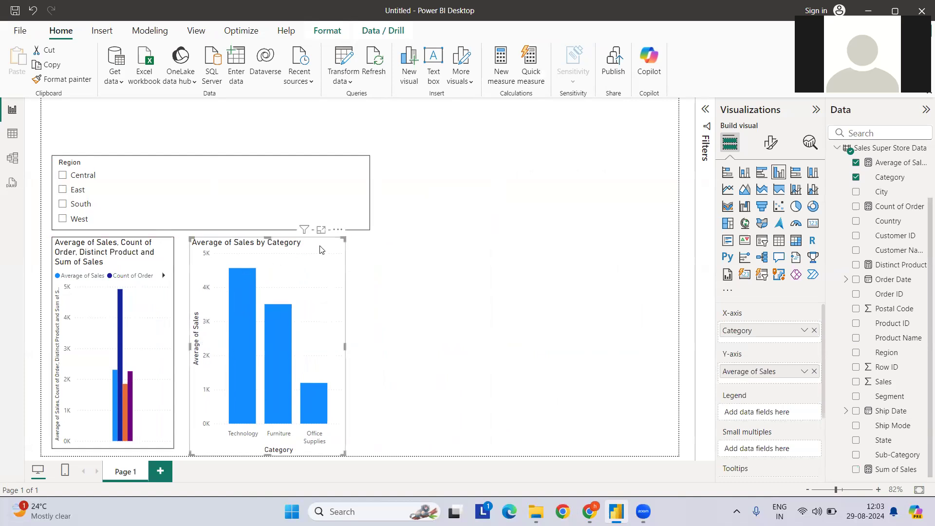
- Delete the Average of Sales by Category chart and widen the multi-measure chart to match the Region slicer
key(Delete)
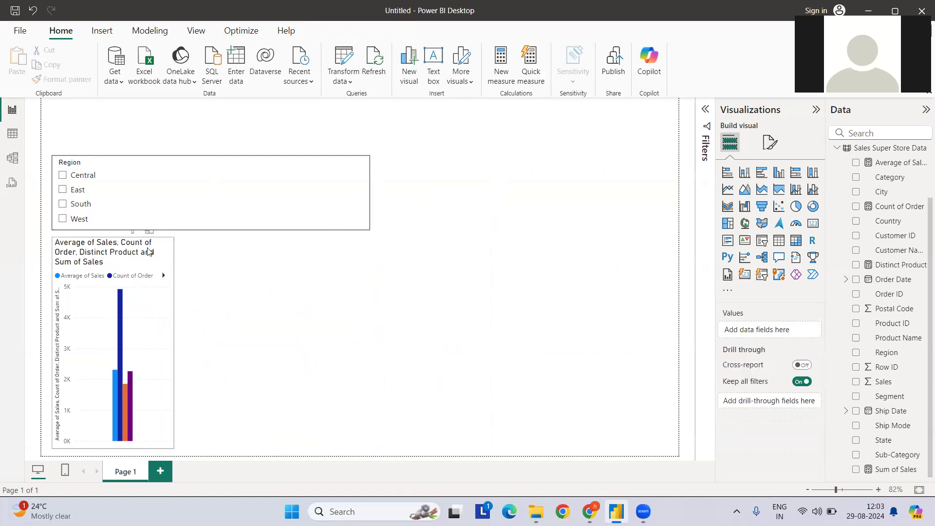
click(174, 337)
drag(173, 342, 370, 345)
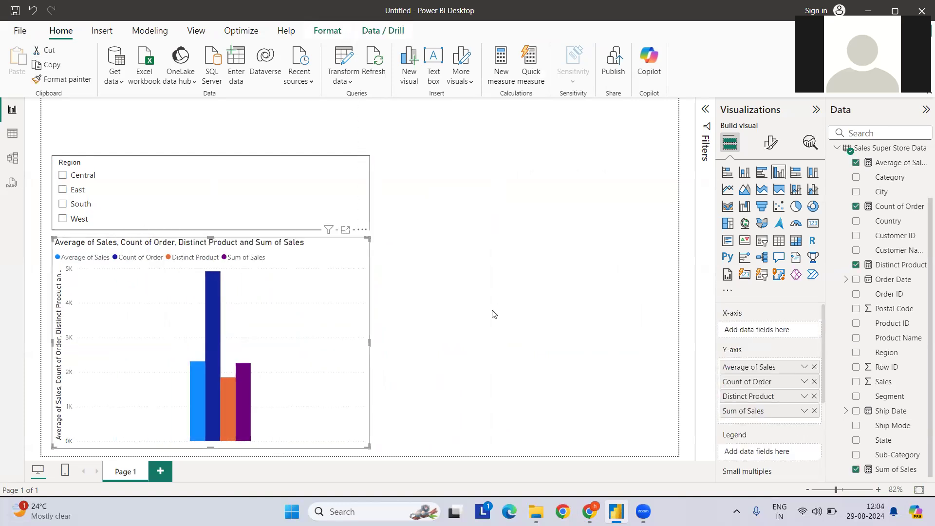
- Insert an empty clustered column chart and resize it to sit level beside the multi-measure chart
click(557, 286)
click(778, 172)
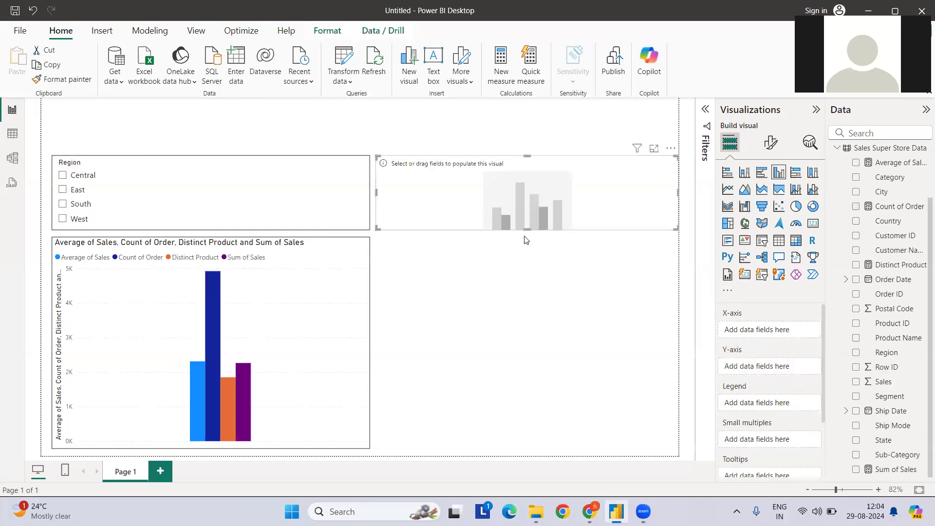
drag(527, 229, 528, 442)
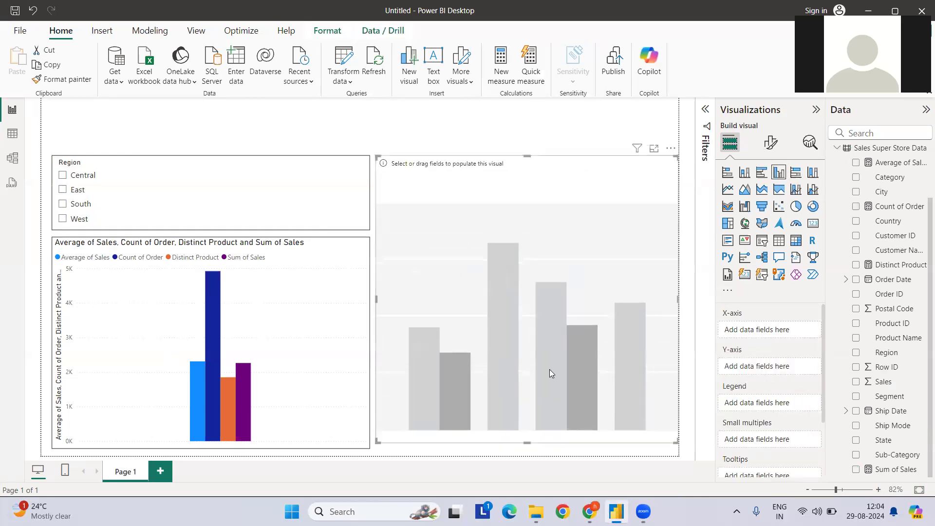
drag(527, 156, 530, 237)
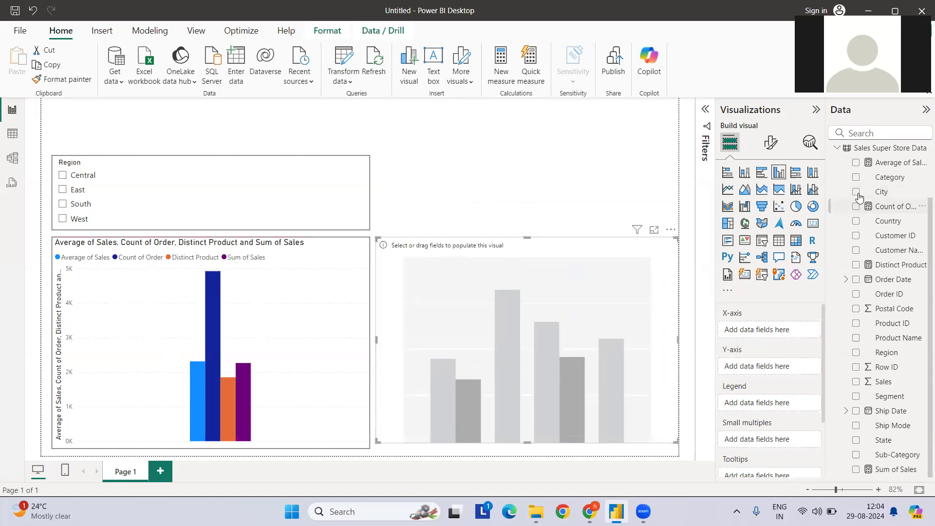
- Plot Plot Measure by MeasureName in the empty chart and extend its lower edge to match the neighbouring chart
click(836, 148)
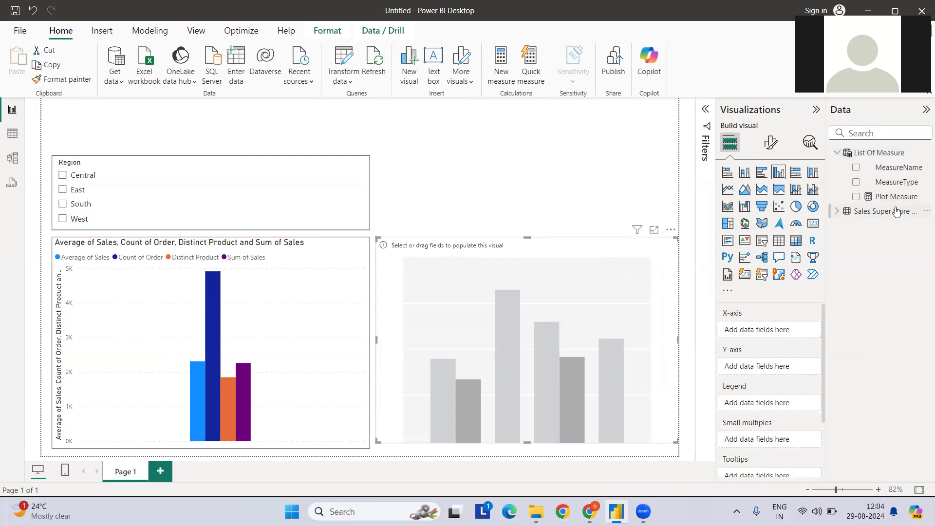
click(855, 167)
click(855, 196)
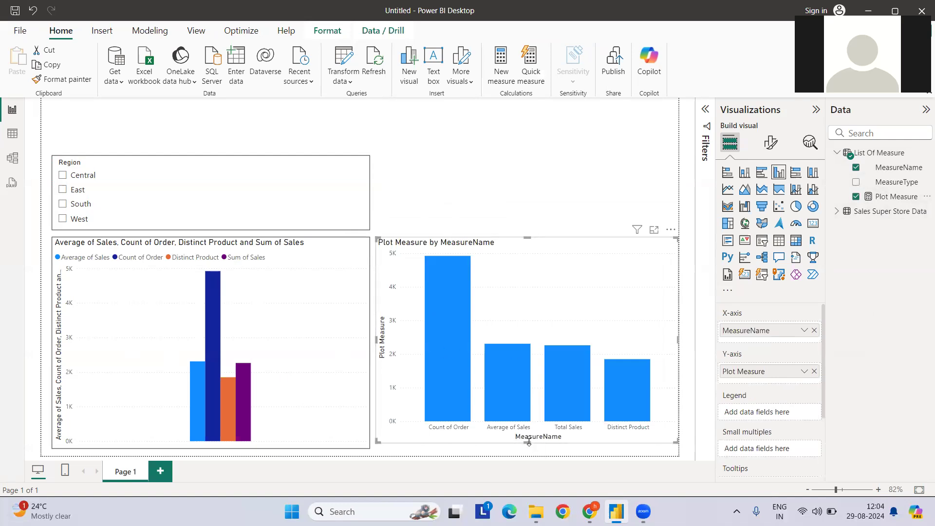
drag(527, 442, 527, 447)
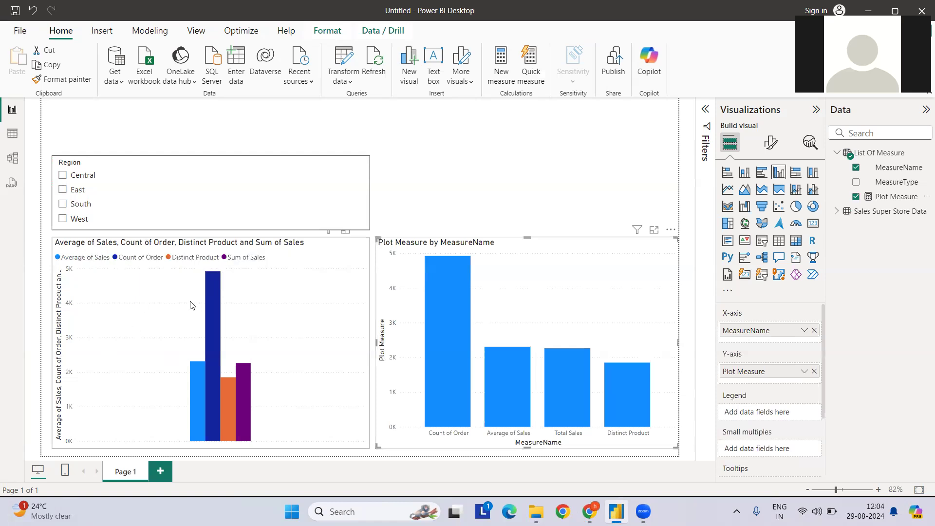
- Compare both charts while filtering Region by Central, South, and East with South, and clear the slicer selection
click(64, 175)
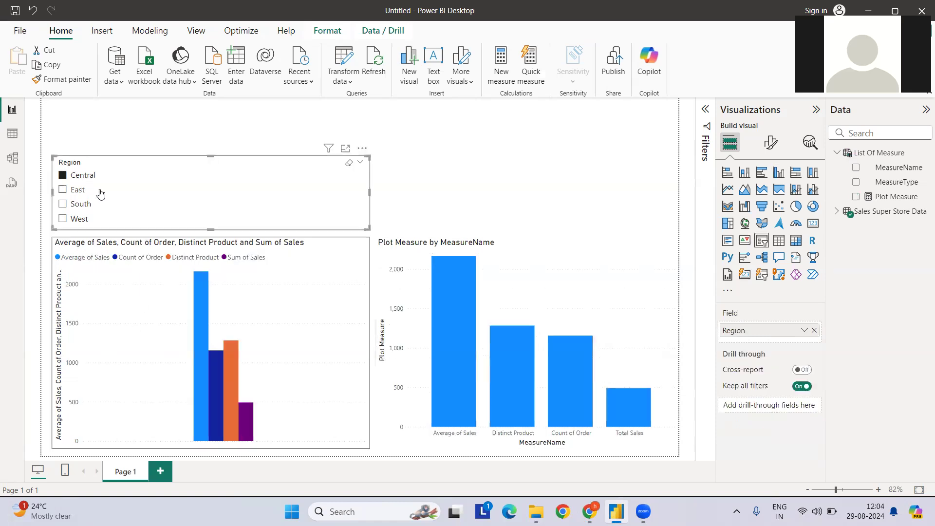
click(73, 203)
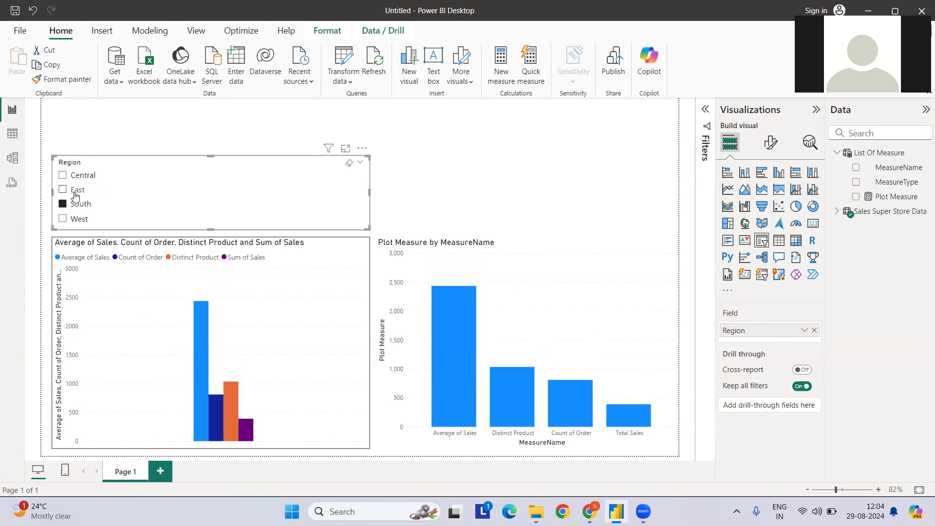
ctrl+click(75, 195)
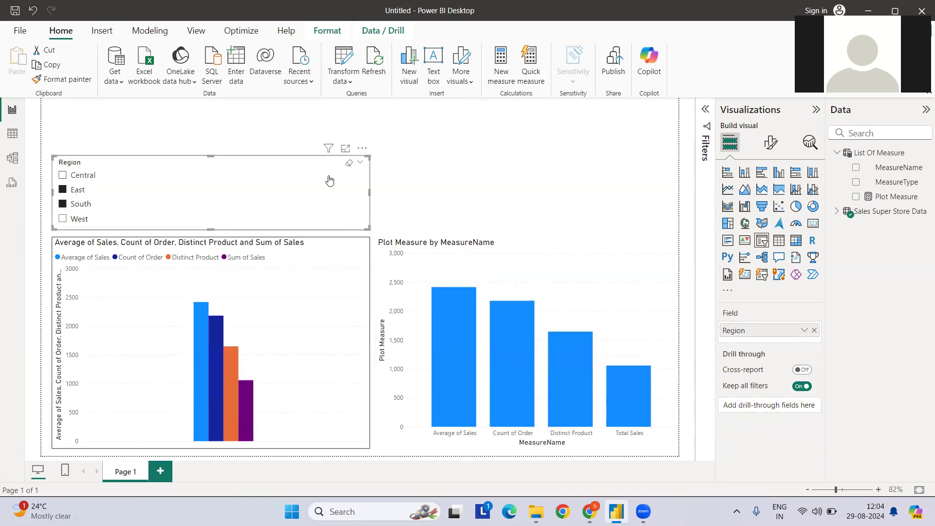
click(343, 164)
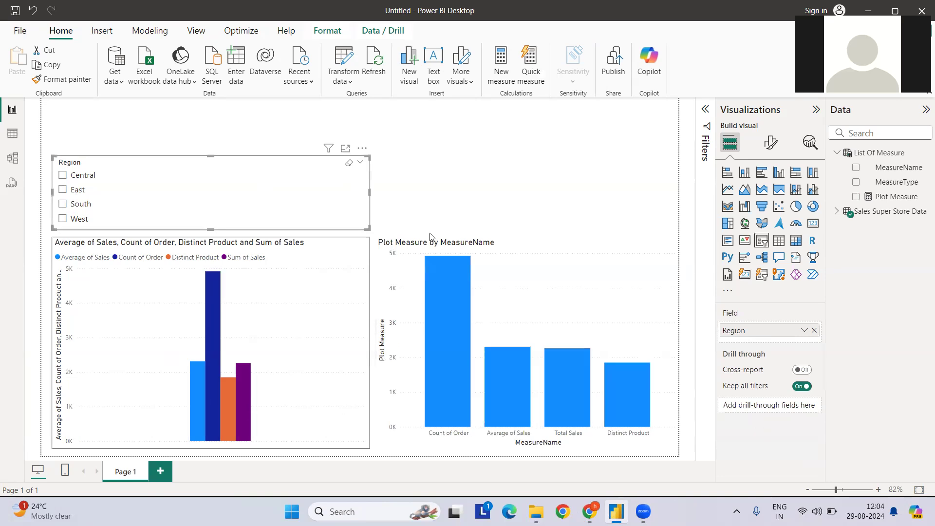
- Delete the Plot Measure by MeasureName chart
click(510, 246)
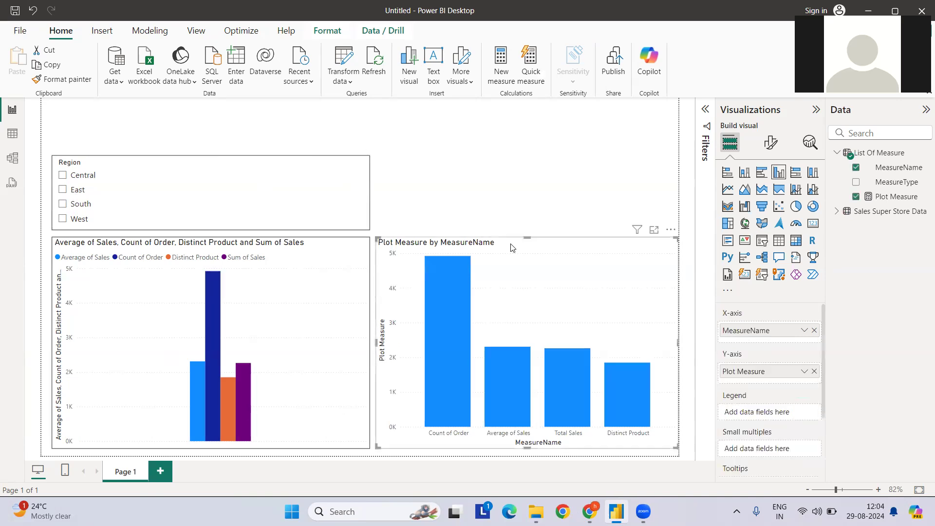
key(Delete)
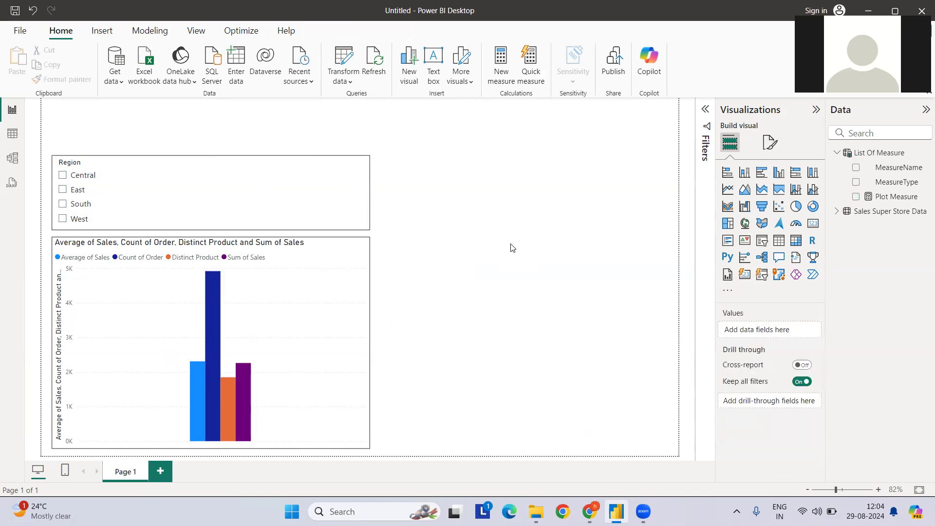
- Narrow the Region slicer so it is shorter than the multi-measure chart below it
click(368, 197)
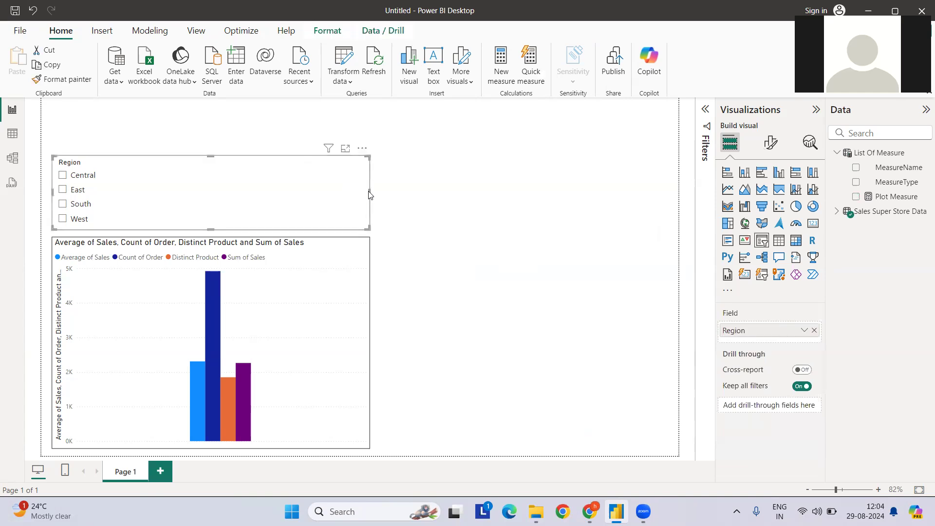
drag(369, 192, 324, 192)
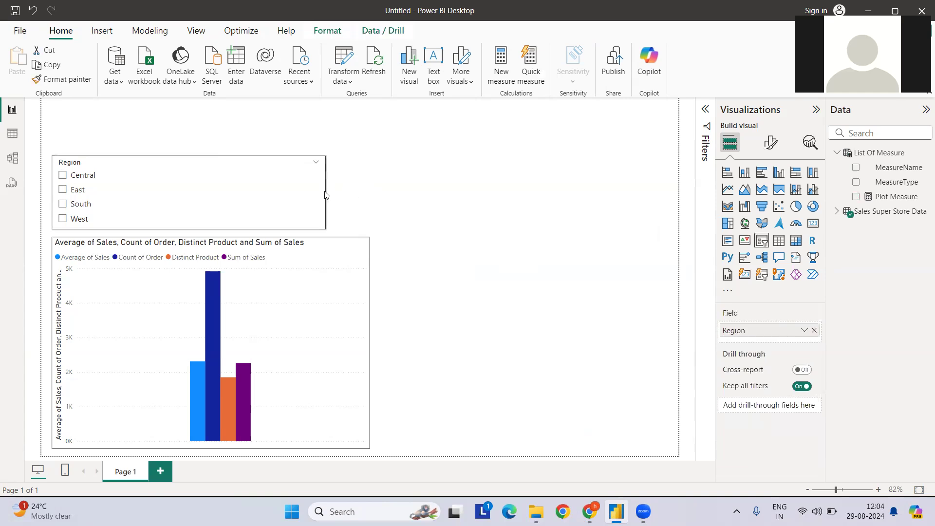
click(353, 249)
drag(370, 341, 330, 342)
key(ctrl+z)
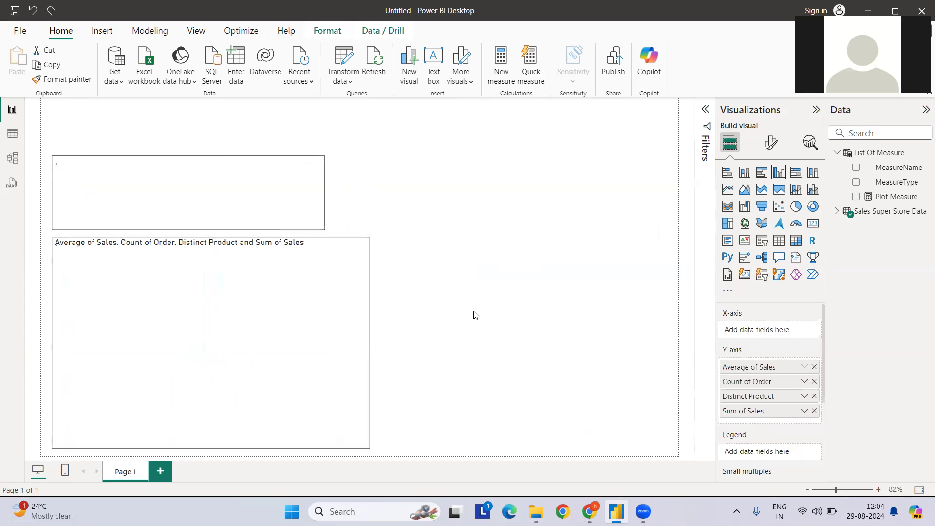
- Undo the slicer resizing and the deletion of the Plot Measure by MeasureName chart
key(ctrl+z)
key(ctrl+z)
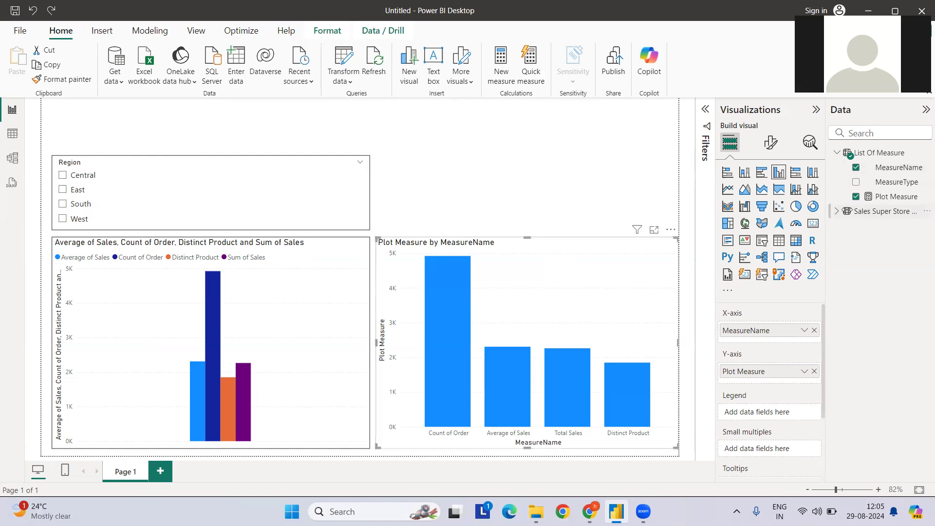
- Replace the fields of the Plot Measure by MeasureName chart with Category and Average of Sales from Sales Super Store Data
click(837, 210)
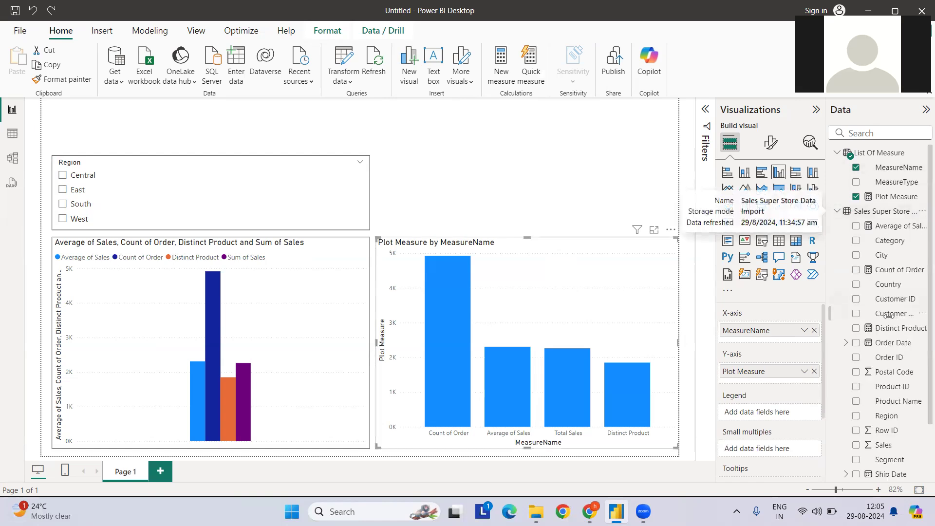
click(813, 330)
click(813, 366)
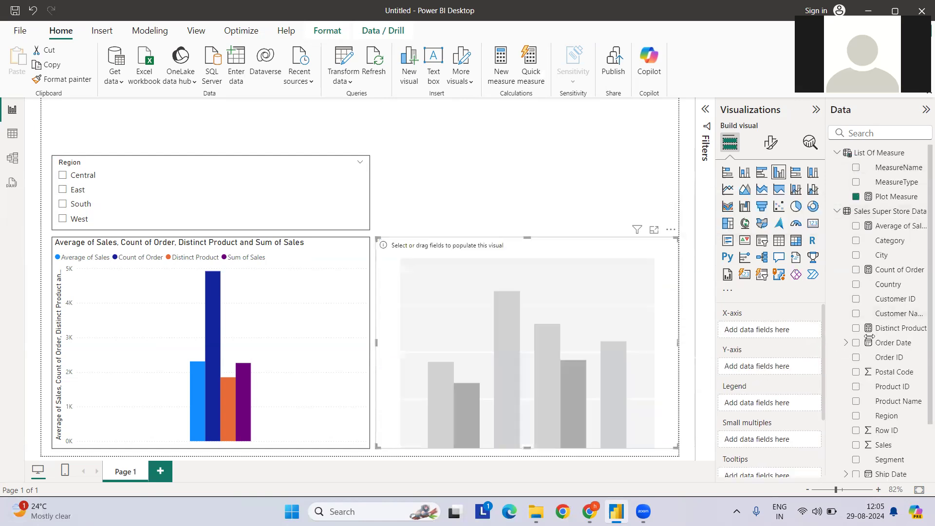
click(855, 240)
click(855, 226)
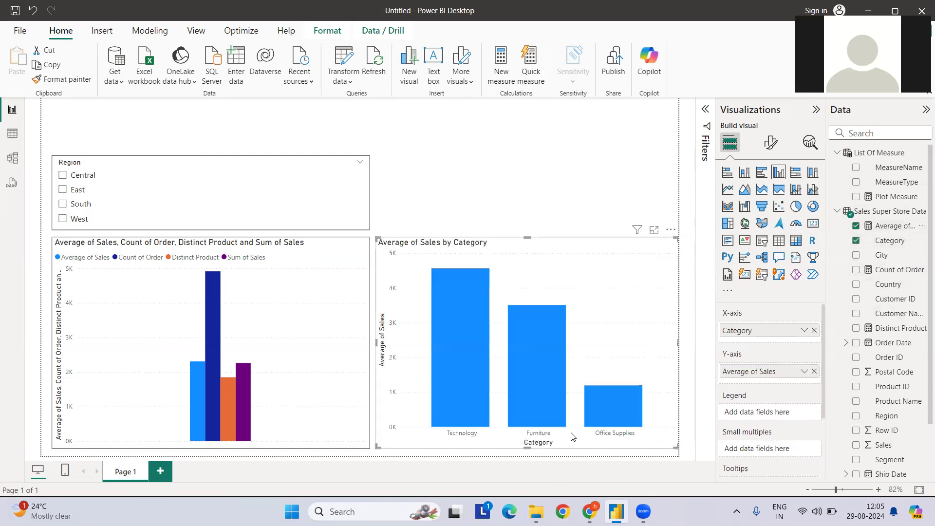
- Delete the Average of Sales by Category chart
mouse_move(565, 363)
key(Delete)
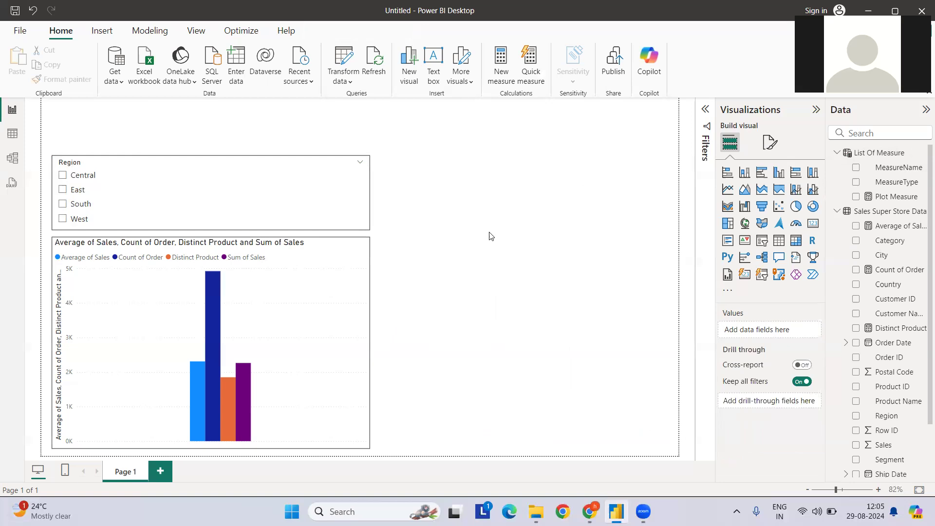
- Create a calculated table named List of All Measure and start its expression two lines below the name
click(149, 34)
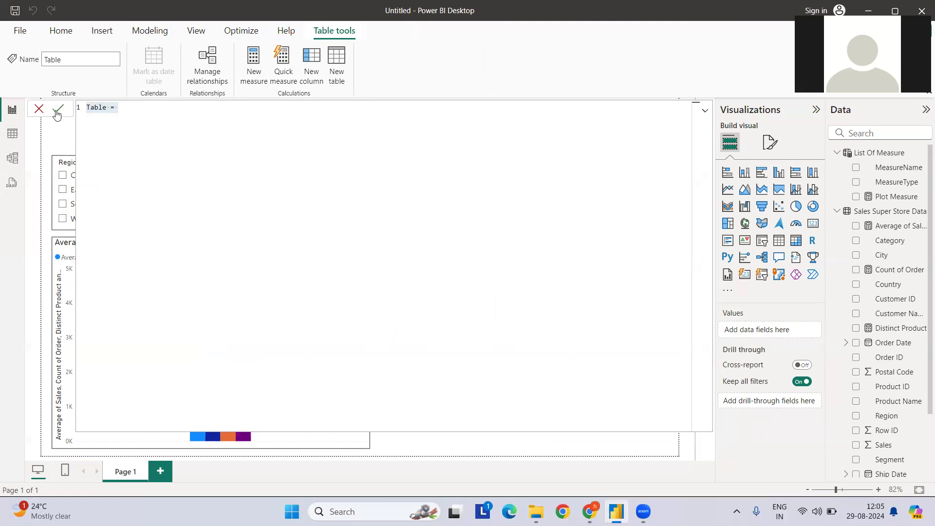
double_click(97, 108)
text(Measure)
key(Home)
text(List of All)
key(Right)
key(Right)
key(Right)
key(Right)
key(Right)
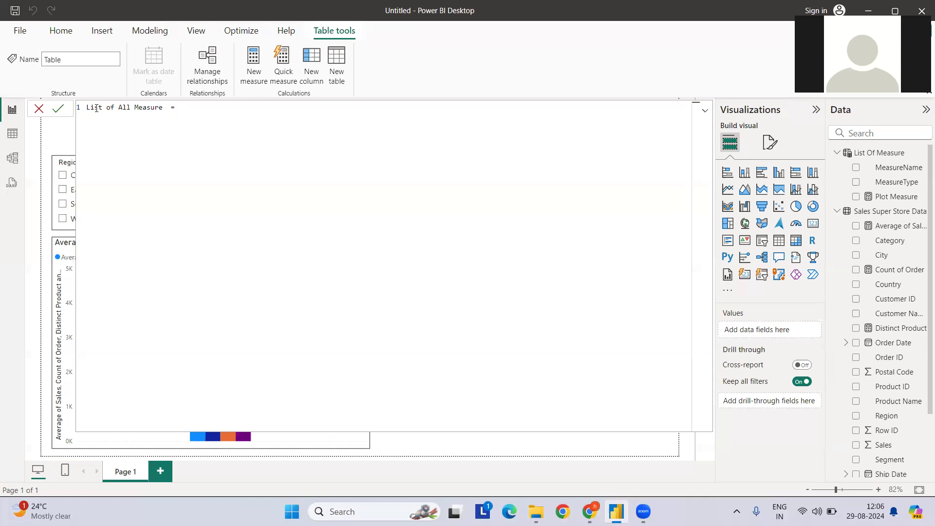
key(shift+Return)
key(shift+Return)
text(ADDCOLUMN)
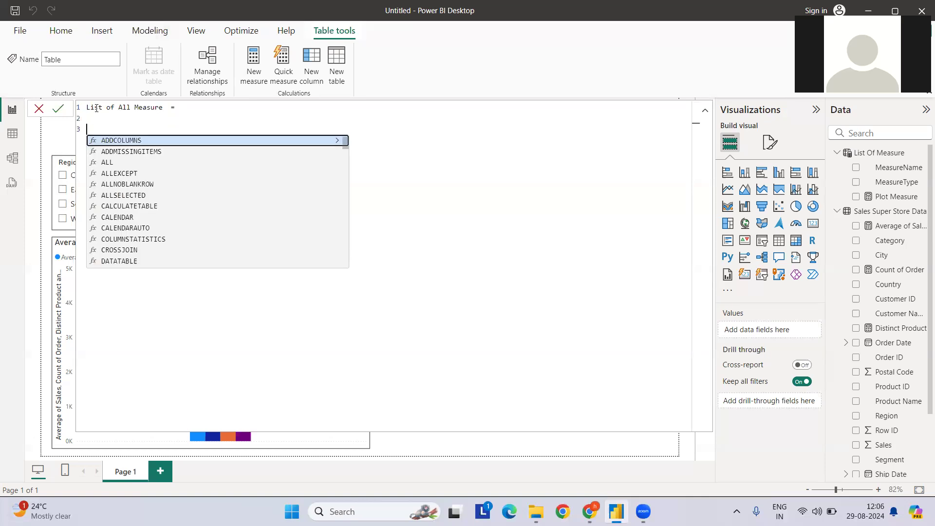
key(BackSpace)
key(BackSpace)
key(BackSpace)
key(BackSpace)
key(BackSpace)
key(BackSpace)
key(BackSpace)
key(BackSpace)
key(BackSpace)
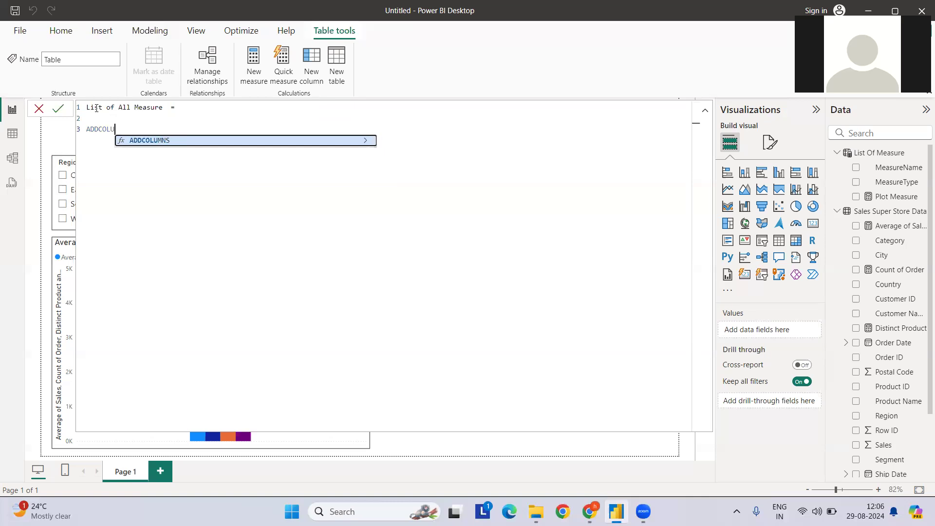
- Add an indented DATATABLE function on the third line of the table formula
text(Data)
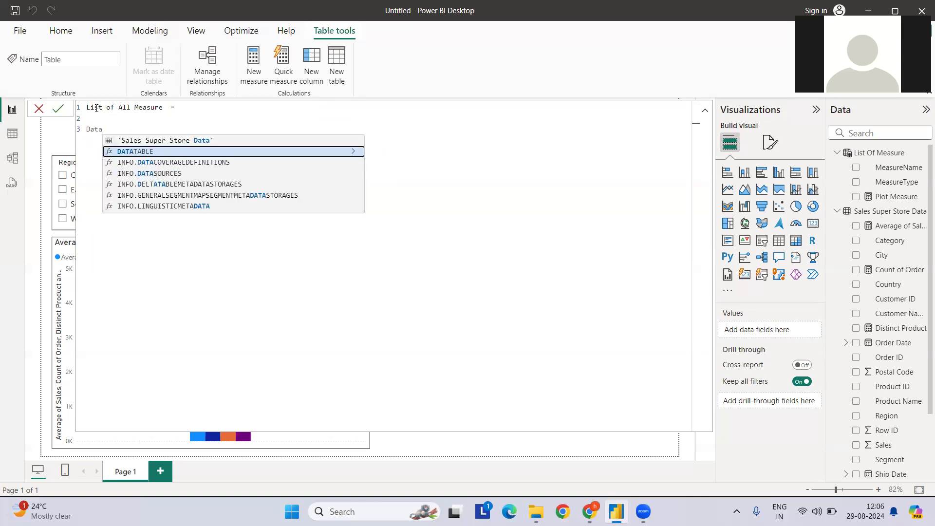
key(Tab)
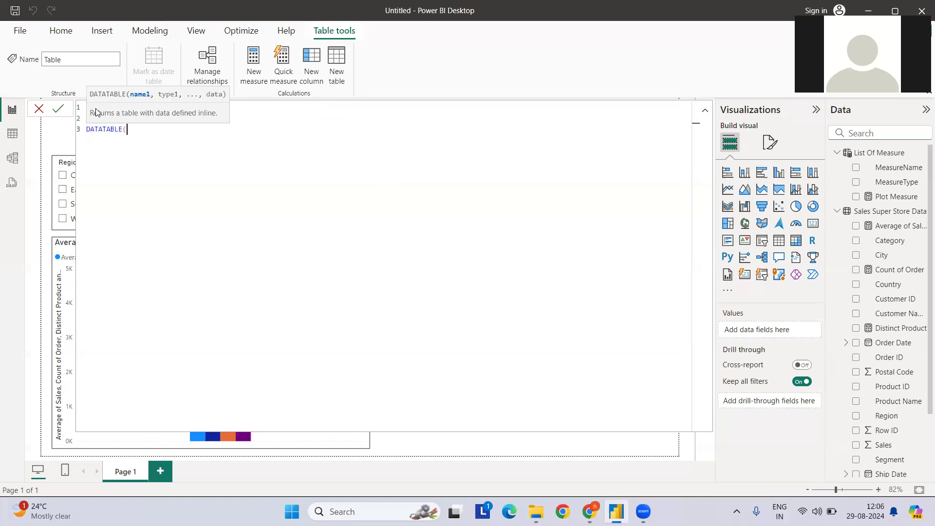
key(Home)
key(Tab)
key(Tab)
key(Tab)
key(Tab)
key(Right)
key(Right)
key(Right)
key(Right)
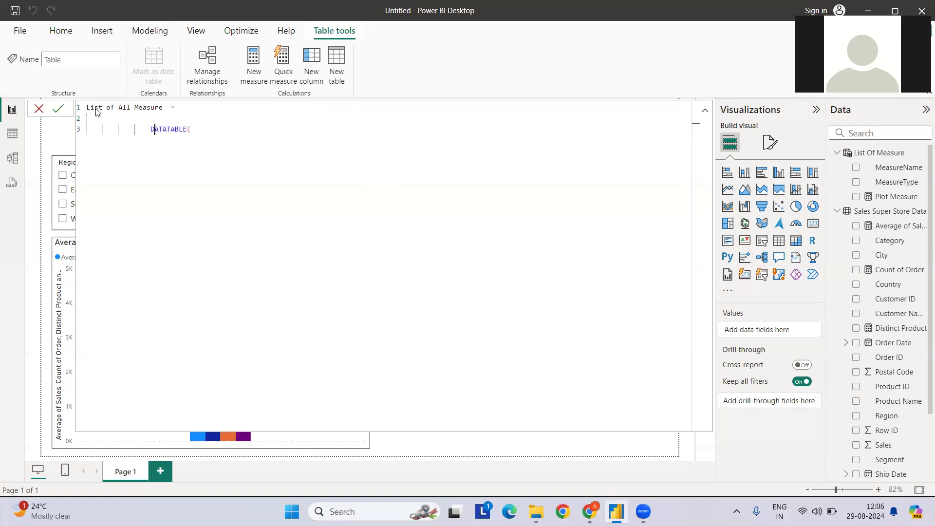
key(Right)
key(Right)
key(Right)
- Define the first DATATABLE column as "Measure Name" with data type STRING, followed by a comma
key(shift+Return)
text("Measure Name",)
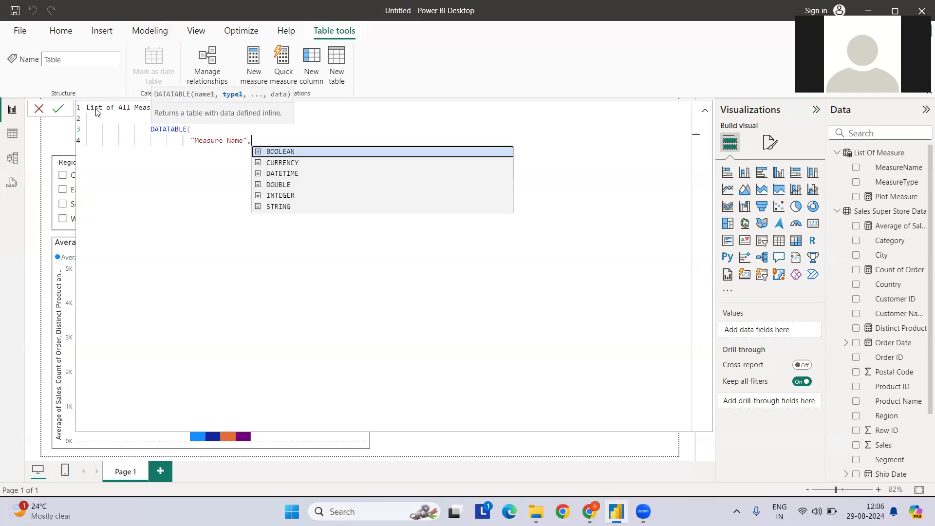
key(Down)
key(Down)
key(Down)
key(Down)
key(Down)
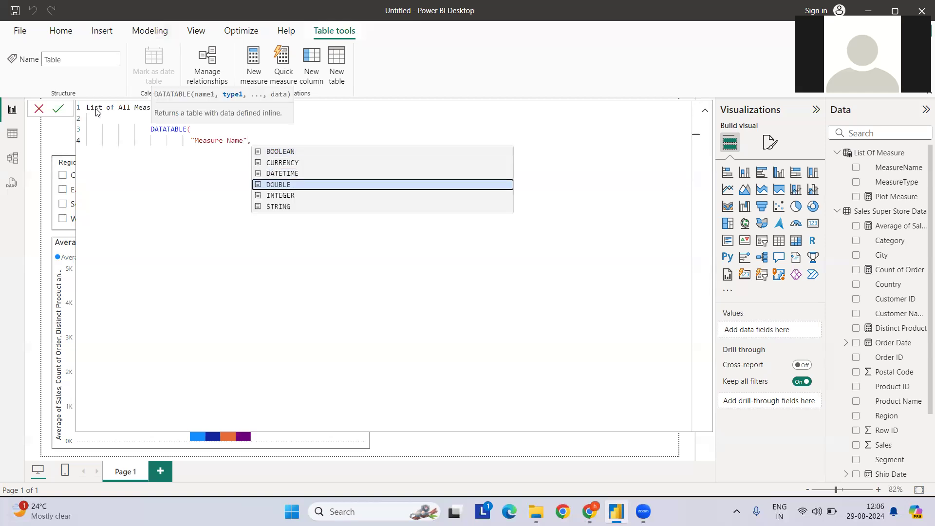
key(Tab)
text(,)
- Define the second DATATABLE column as "Measure Type" with data type STRING on its own line
key(Return)
text(")
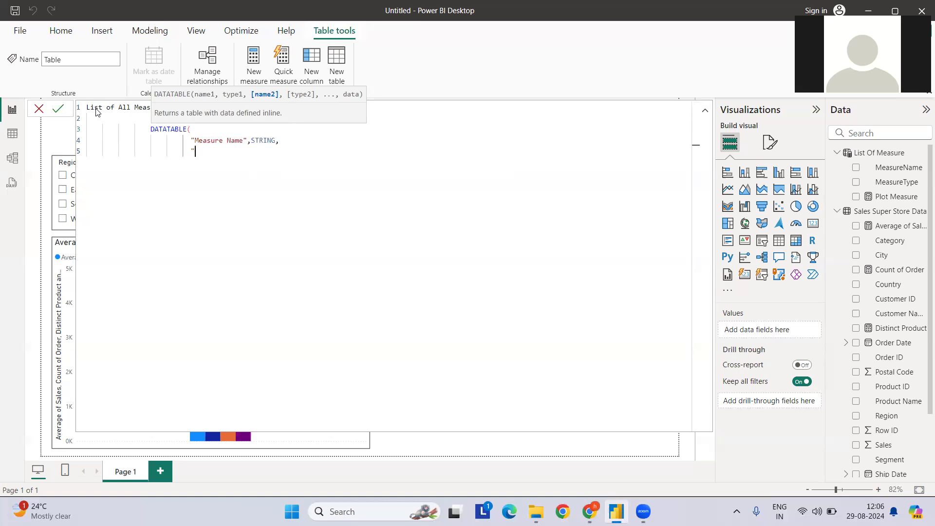
text(Measure Type".)
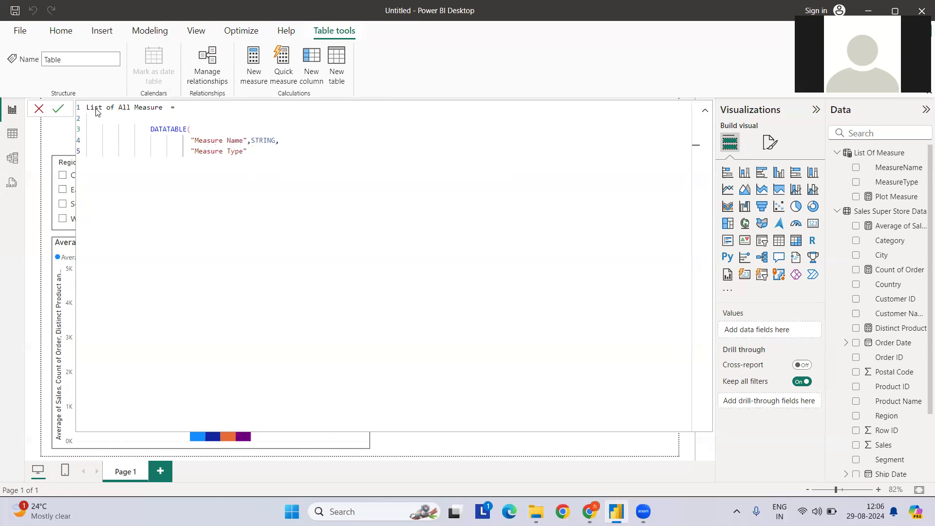
text(,)
key(Down)
key(Down)
key(Down)
key(Down)
key(Down)
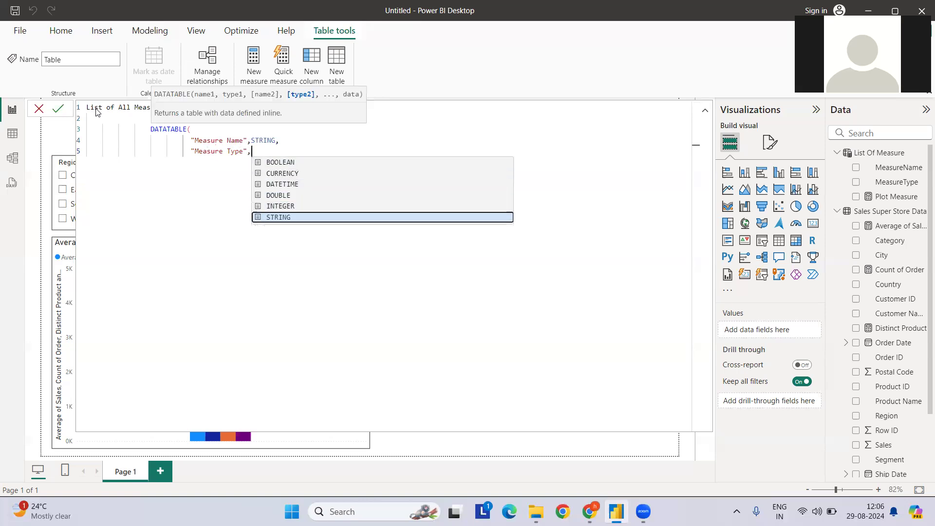
key(Tab)
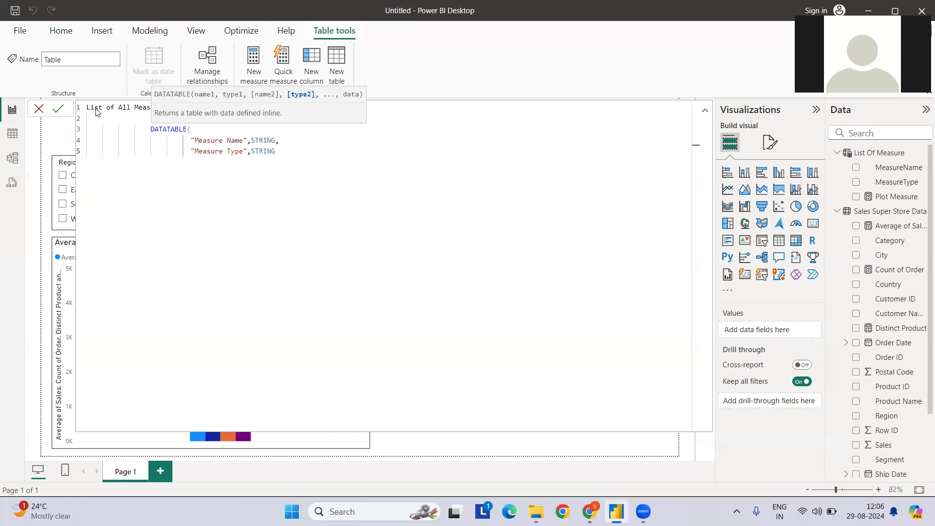
- Close the column definitions with a parenthesis and open a curly brace for the data rows two lines below
key(Return)
text())
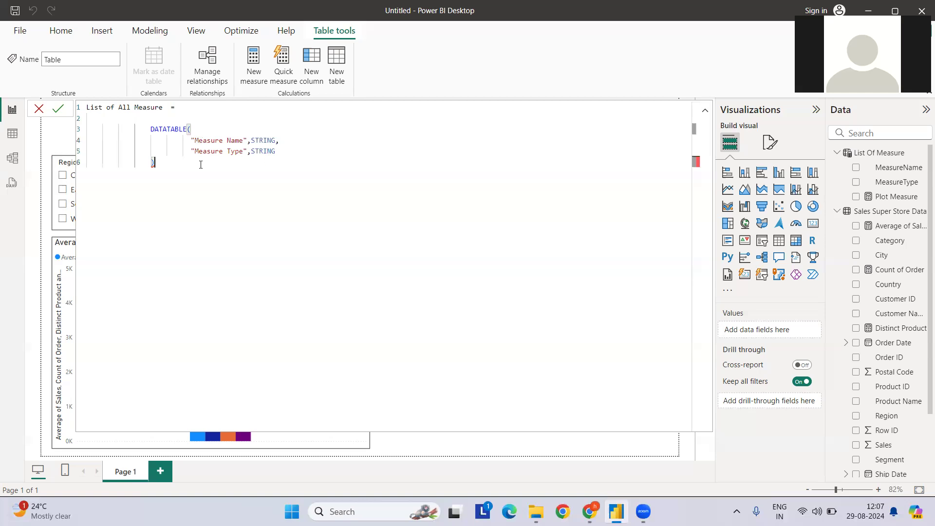
key(shift+Return)
key(shift+Return)
text({)
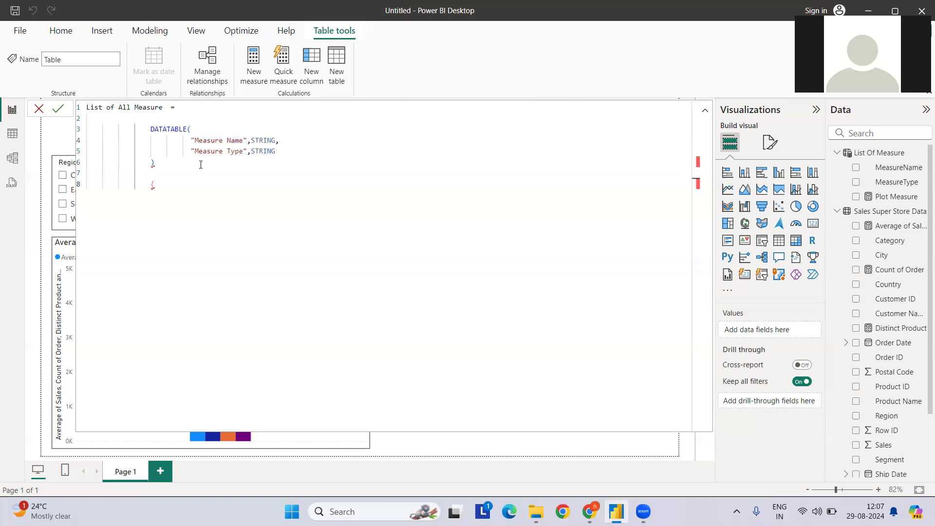
- Enter "Total Sales" on a new line as the first value inside the data block
key(shift+Return)
text(")
text(Total )
text(Disti)
key(BackSpace)
key(BackSpace)
key(BackSpace)
key(BackSpace)
key(BackSpace)
text(Sales")
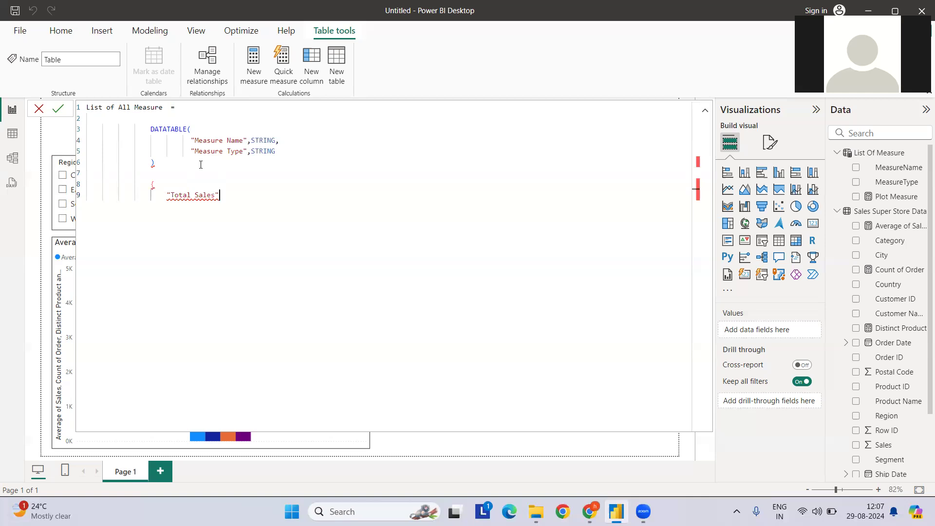
- Replace the closing parenthesis after the column definitions with a comma
click(175, 159)
key(BackSpace)
text(,)
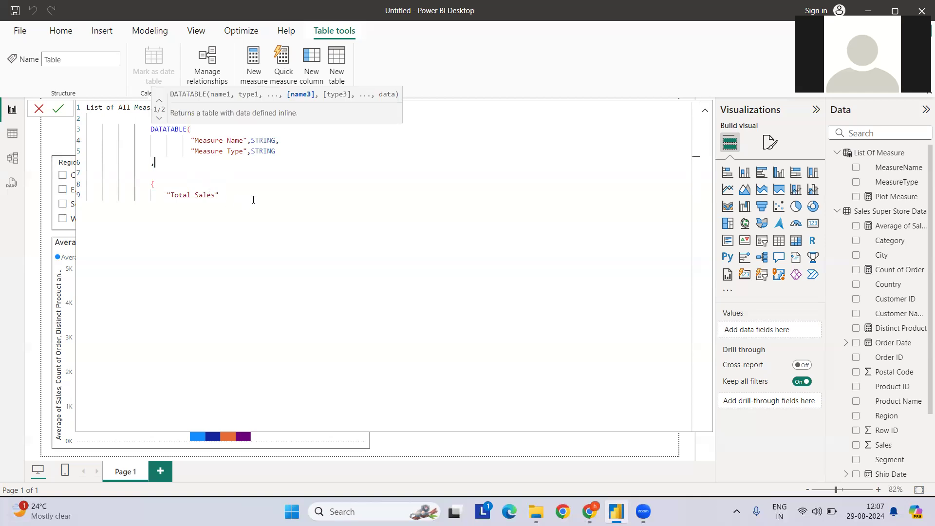
- Complete the first data row as {"Total Sales","Sum"} with a trailing comma
click(254, 197)
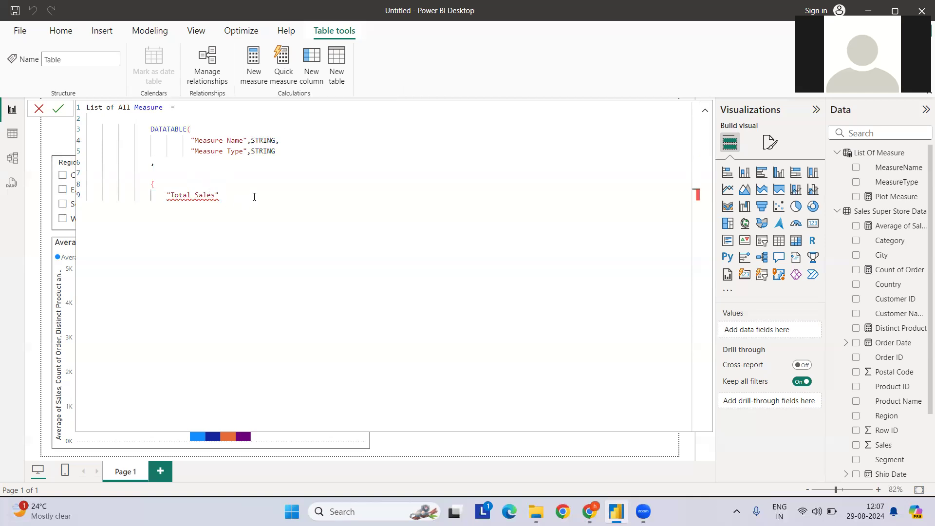
click(167, 194)
text({)
click(251, 195)
text(,"Sum")
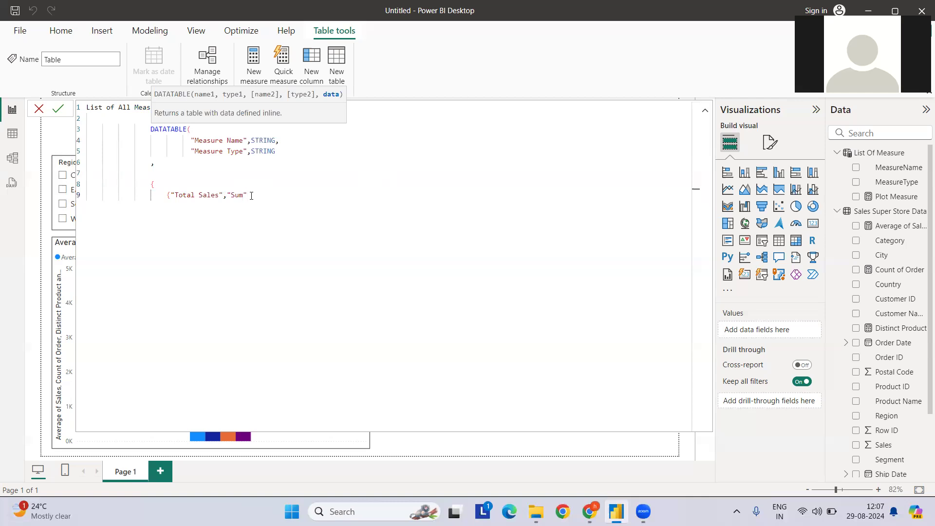
text(},)
- Duplicate the "Total Sales" row three times below the original and remove the comma after the last copy
drag(165, 195, 255, 195)
key(ctrl+c)
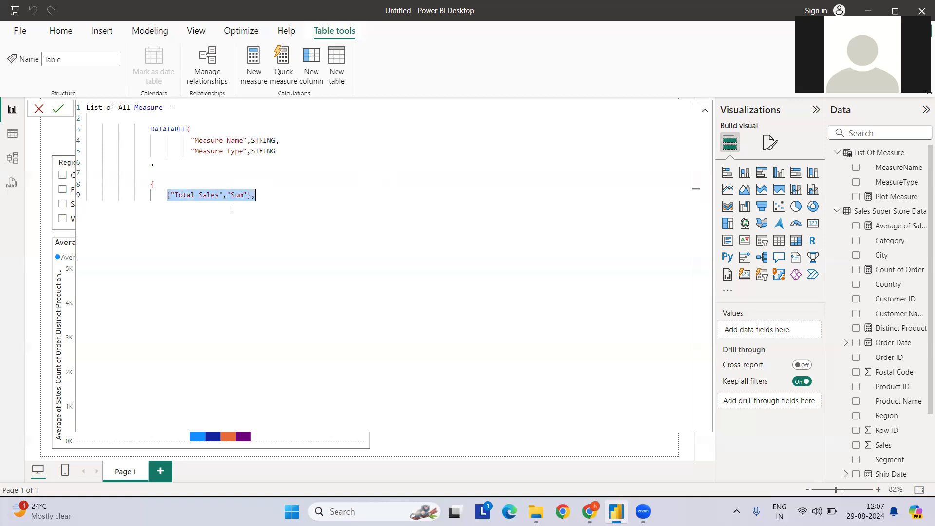
click(185, 213)
key(Return)
key(ctrl+v)
key(Return)
key(ctrl+v)
key(Return)
key(ctrl+v)
key(BackSpace)
- Change the second data row to {"Average of Sales","Average"}
double_click(187, 206)
key(ctrl+shift+Right)
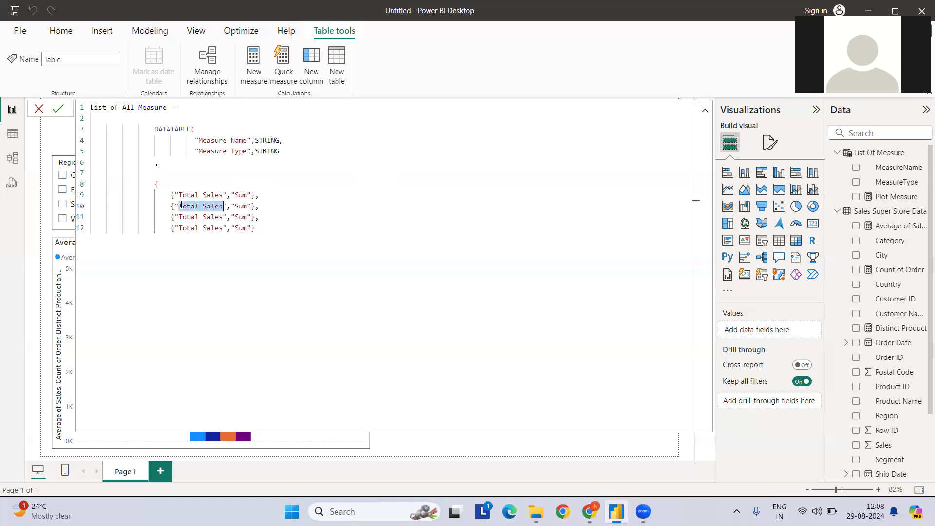
key(BackSpace)
text(Average of Sales)
key(Right)
key(Right)
key(Right)
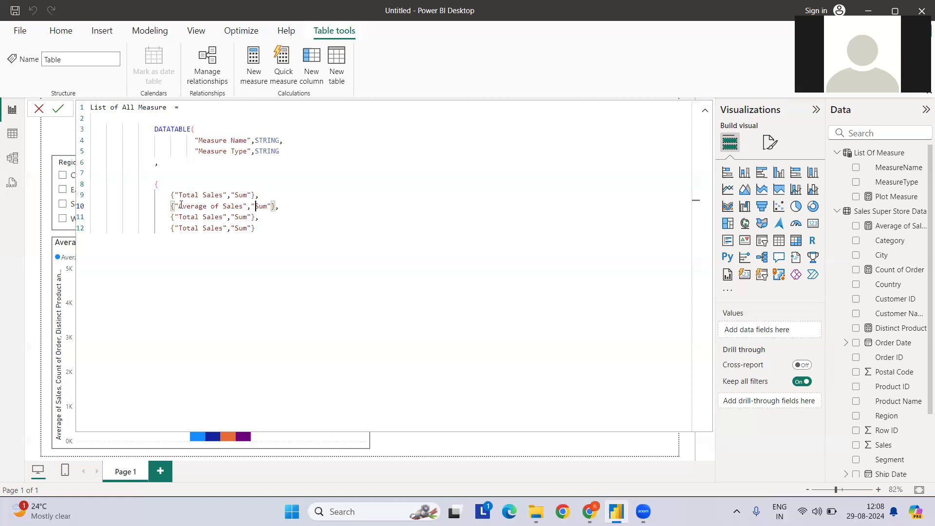
key(shift+Right)
key(shift+Right)
key(shift+Right)
key(BackSpace)
text(Average)
- Change the third data row to {"Count of Order","Order Count"}
double_click(180, 218)
key(ctrl+shift+Right)
key(BackSpace)
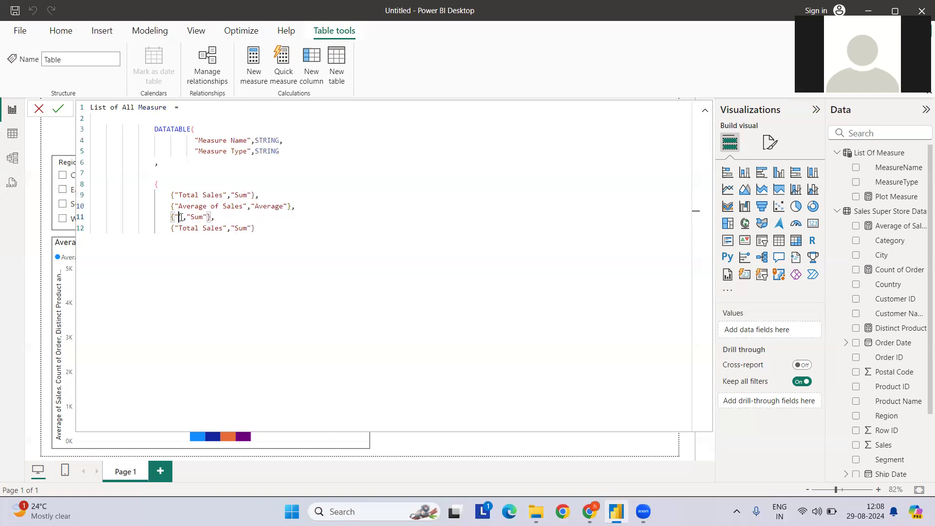
text(Count of Order)
key(Right)
key(ctrl+shift+Right)
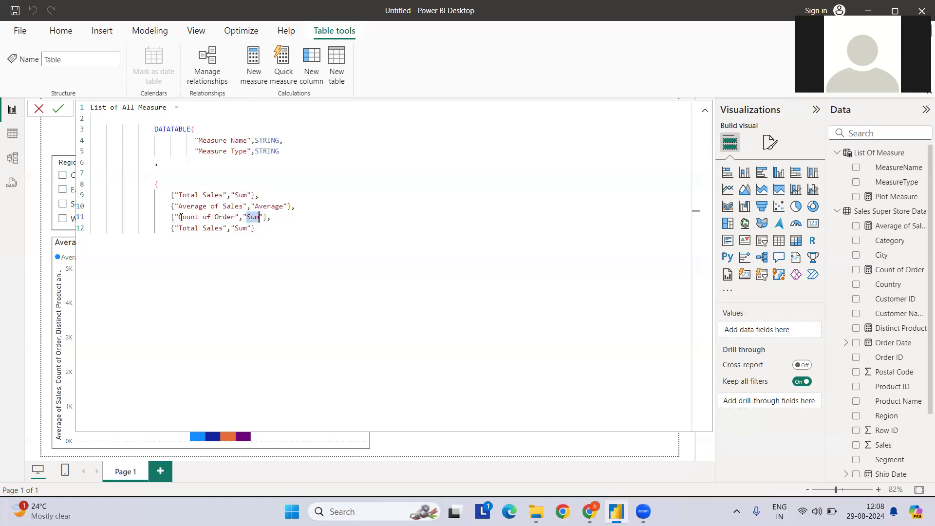
text(Order Count)
- Change the fourth data row to {"Distinct Product Count","Product Count"}
click(181, 228)
key(ctrl+shift+Right)
key(ctrl+shift+Right)
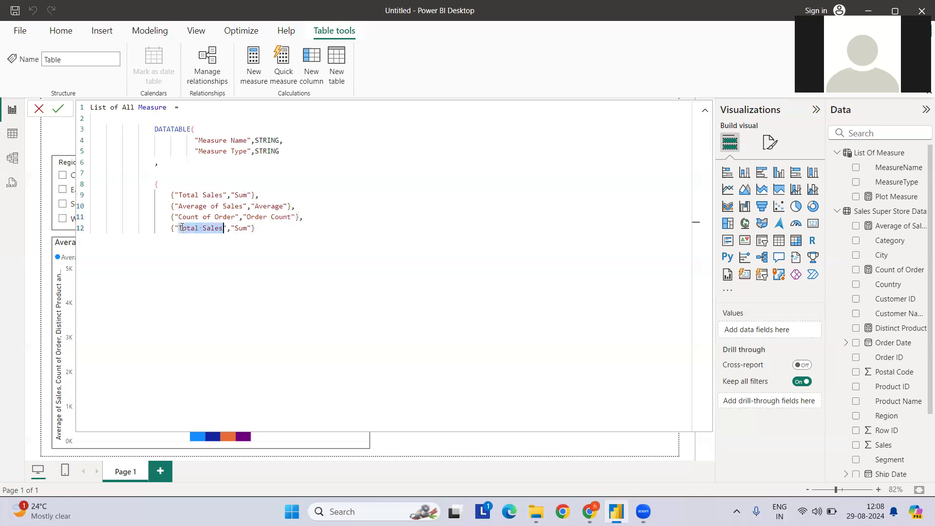
text(Distinct)
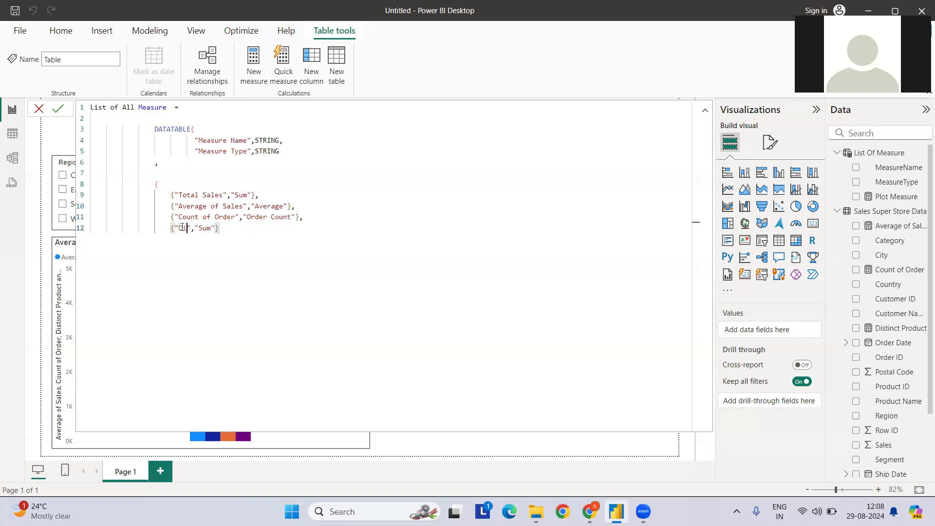
text( Product )
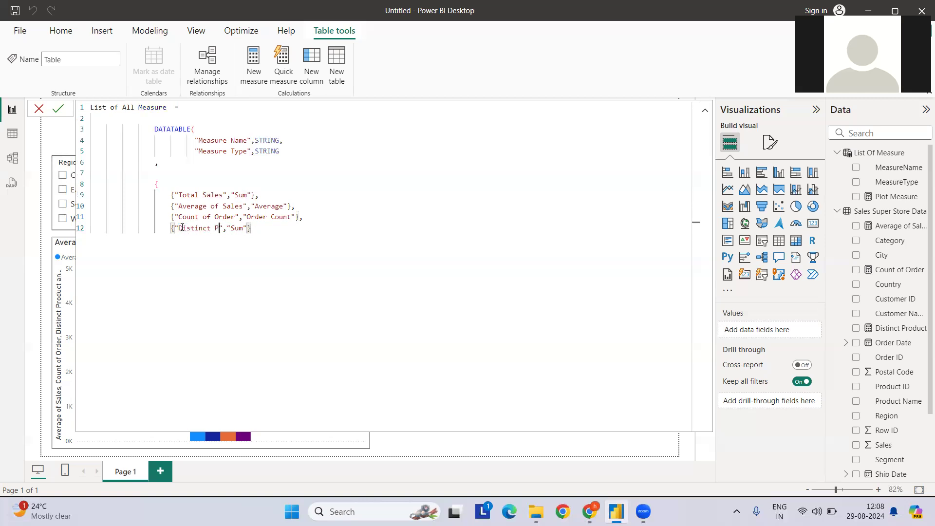
text(Count)
key(Right)
key(Right)
key(Right)
key(shift+Right)
key(shift+Right)
key(shift+Right)
key(BackSpace)
text(Product Count)
- Close the data block with a curly brace and the DATATABLE function with a parenthesis on separate lines
click(357, 232)
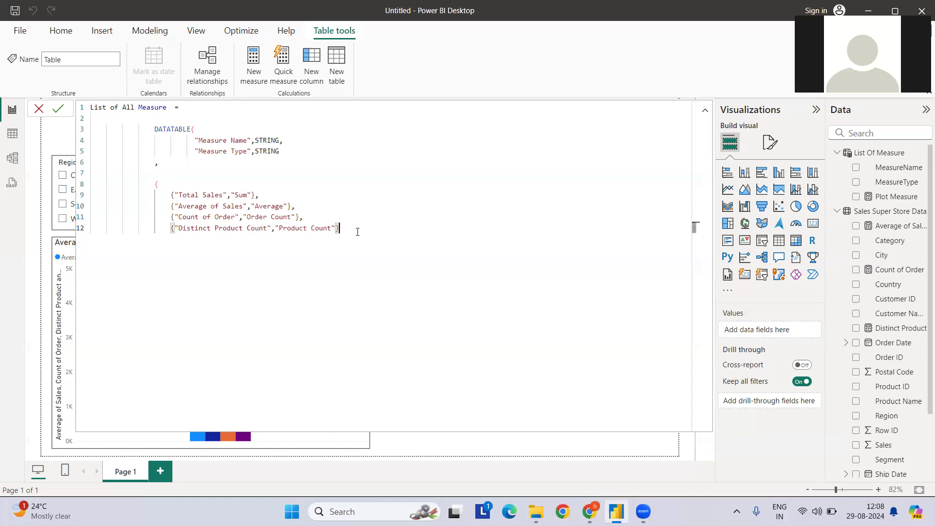
key(Return)
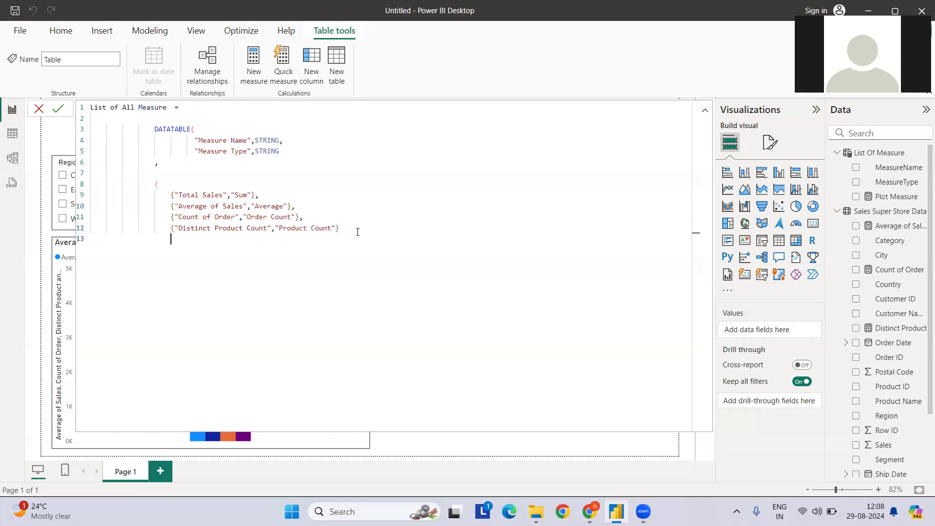
text(})
key(Return)
text())
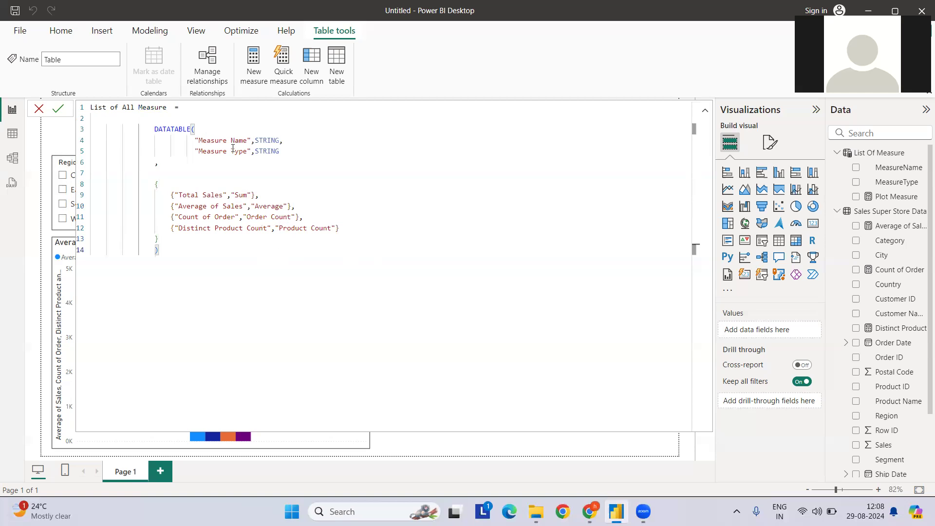
- Review how the Measure Name and Measure Type columns relate to the values in the DATATABLE rows
double_click(193, 194)
key(ctrl+shift+Right)
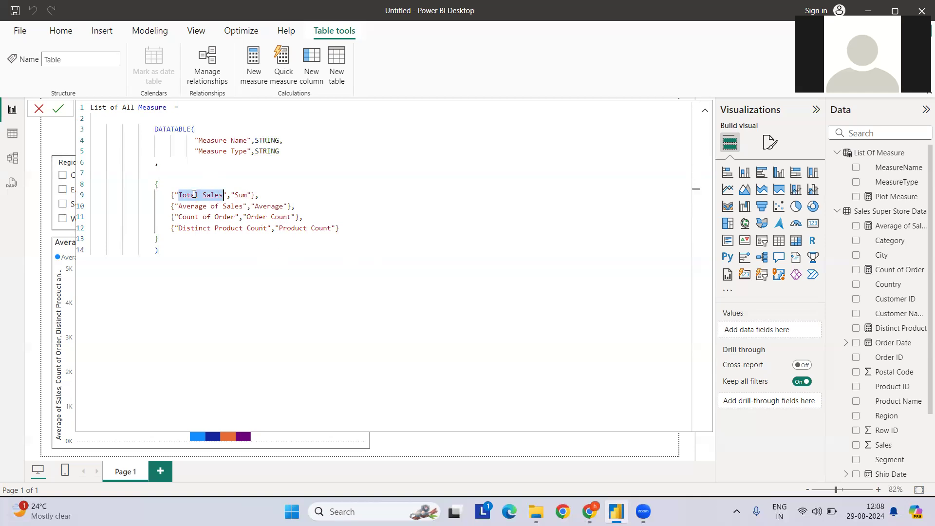
key(Down)
key(Down)
key(Down)
double_click(217, 153)
key(ctrl+shift+Right)
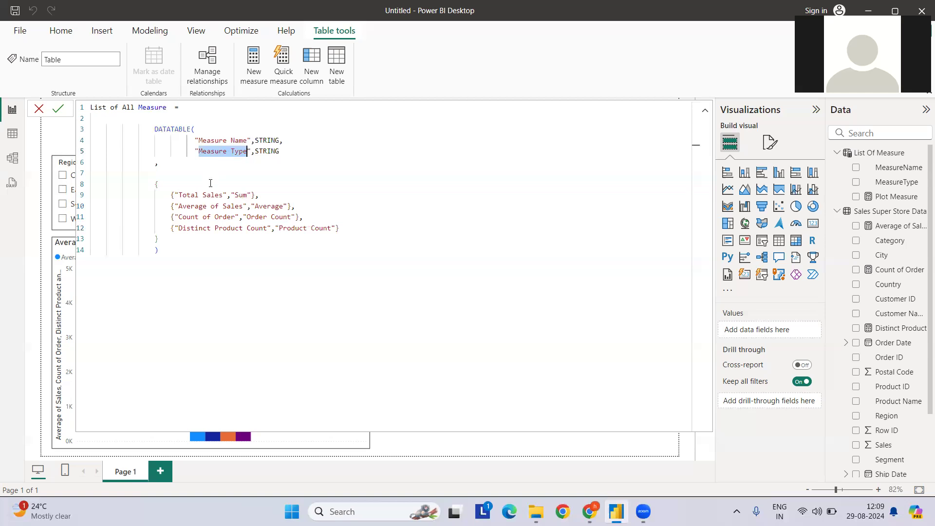
click(208, 140)
double_click(208, 140)
key(ctrl+shift+Right)
key(ctrl+shift+Right)
key(shift+Left)
key(shift+Left)
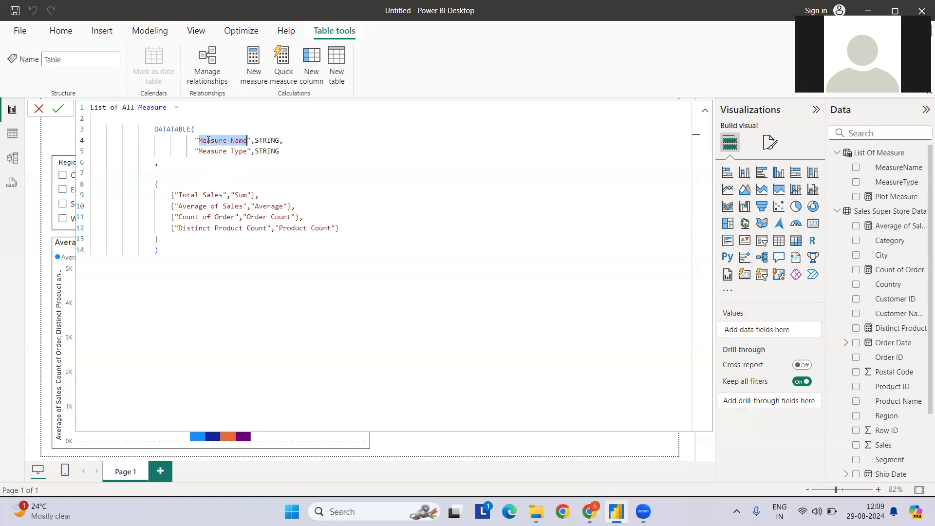
click(190, 195)
double_click(190, 195)
key(ctrl+shift+Right)
key(shift+Left)
double_click(184, 208)
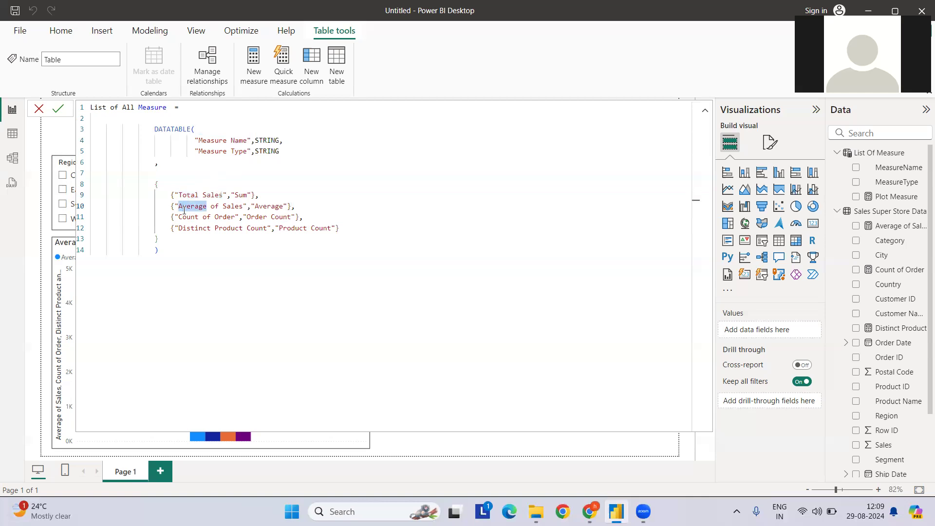
key(ctrl+shift+Right)
key(ctrl+shift+Right)
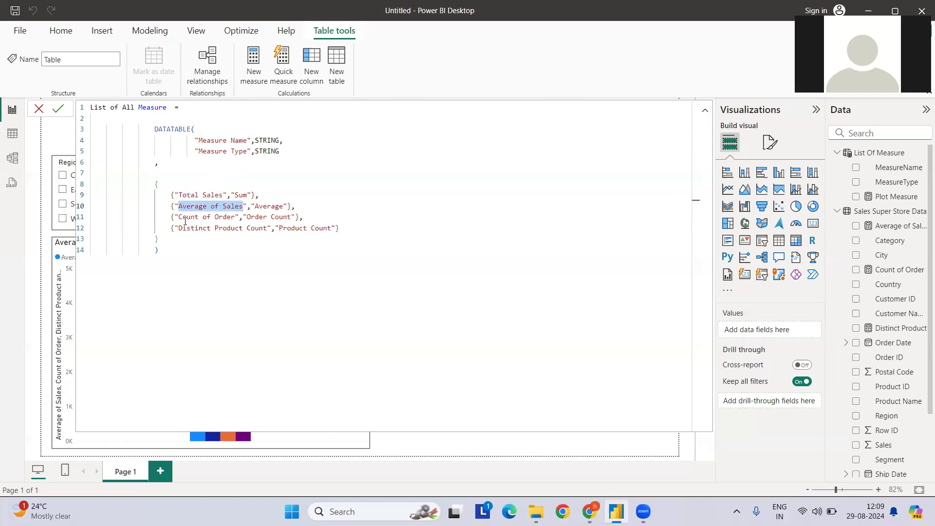
double_click(185, 219)
key(ctrl+shift+Right)
key(ctrl+shift+Right)
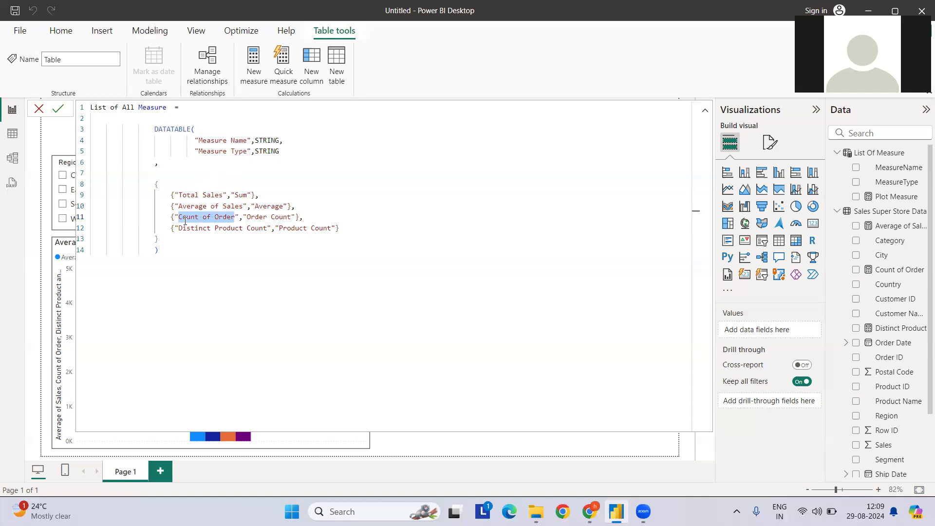
- Commit the List of All Measure table formula, expand the new table's fields and collapse the formula editor
click(179, 259)
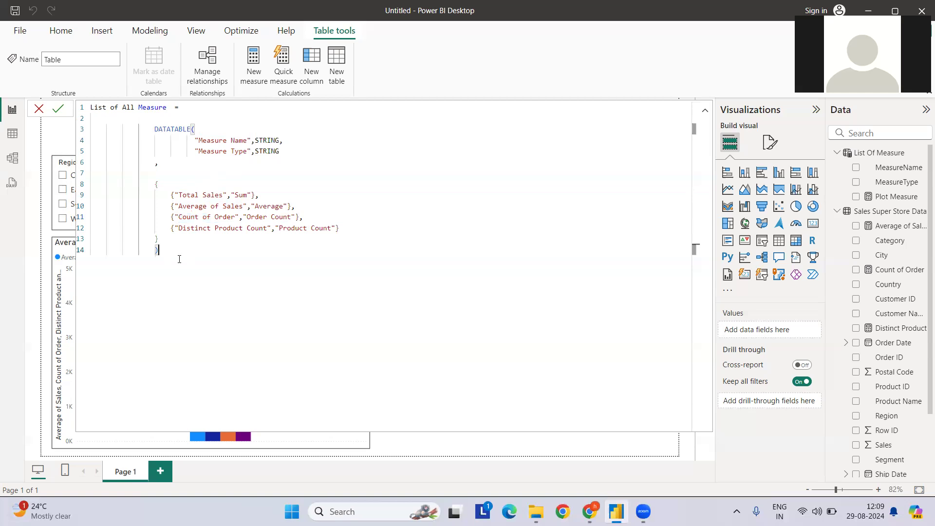
scroll(179, 259, up, 4)
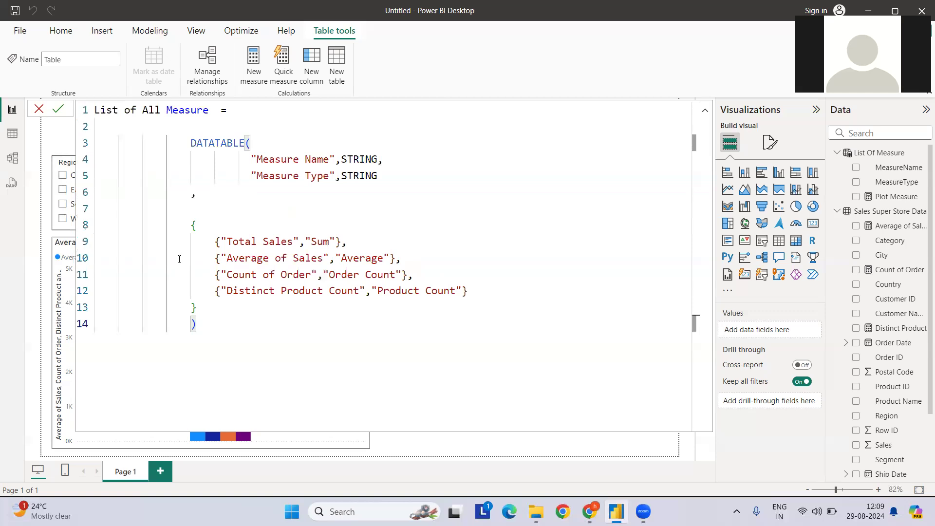
key(Return)
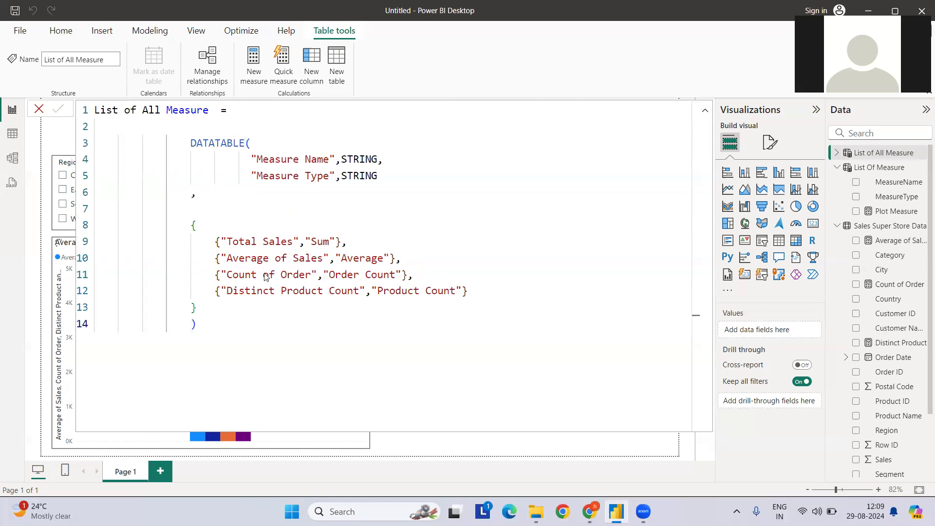
click(837, 153)
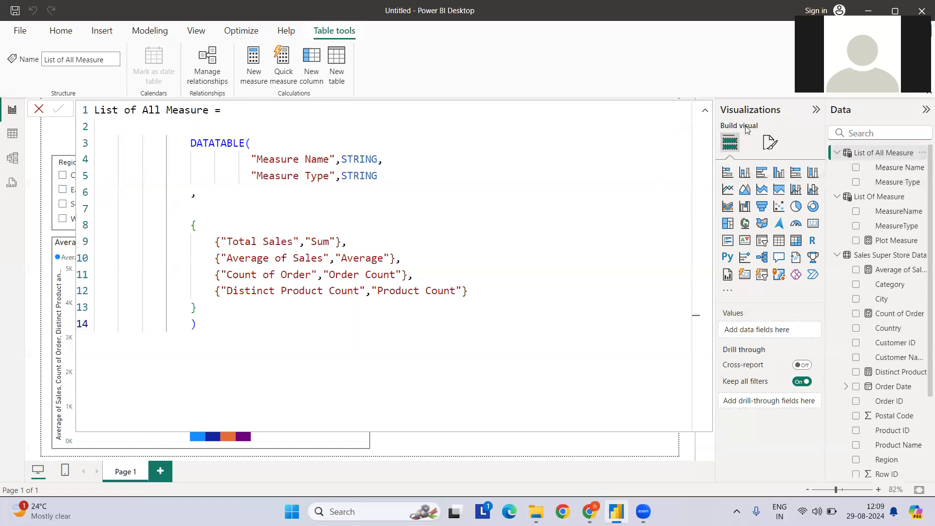
click(705, 110)
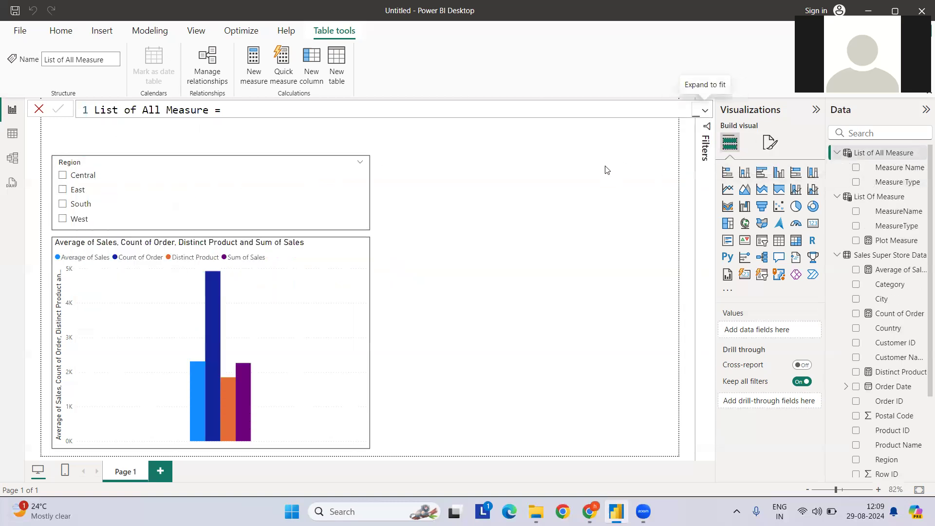
click(546, 175)
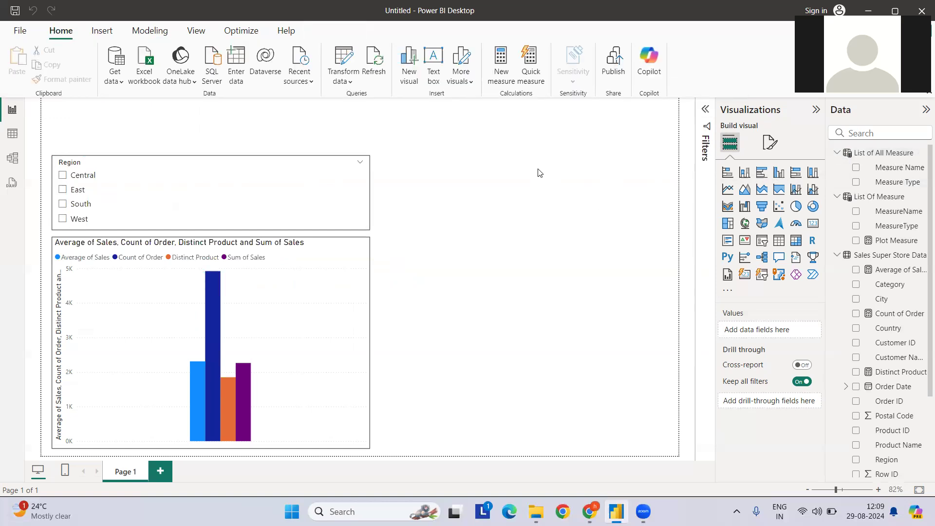
- Create a new measure in the List of All Measure table named "Plot the measure", with blank lines for its formula
click(867, 159)
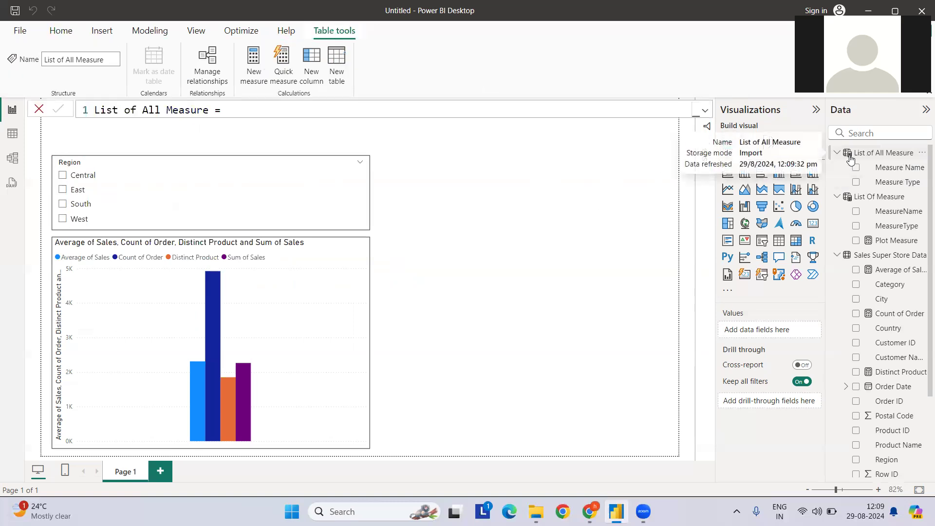
click(250, 73)
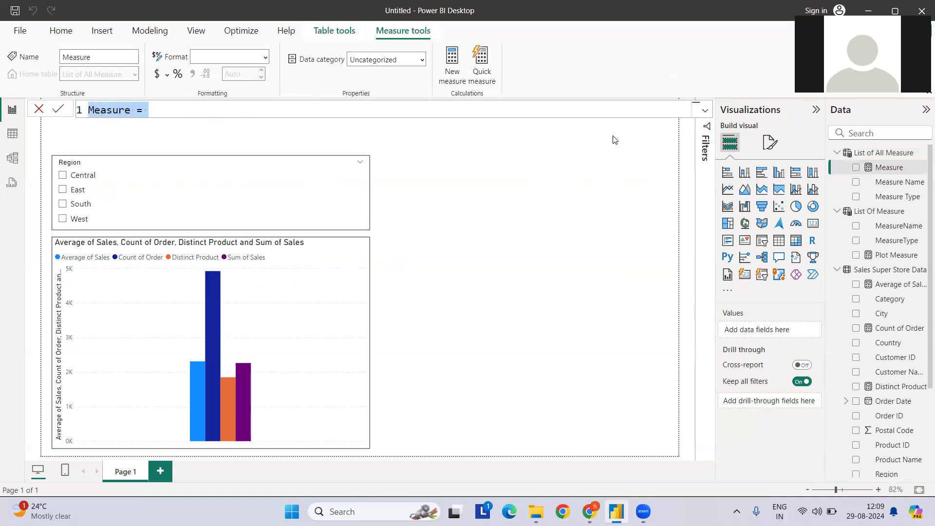
double_click(124, 113)
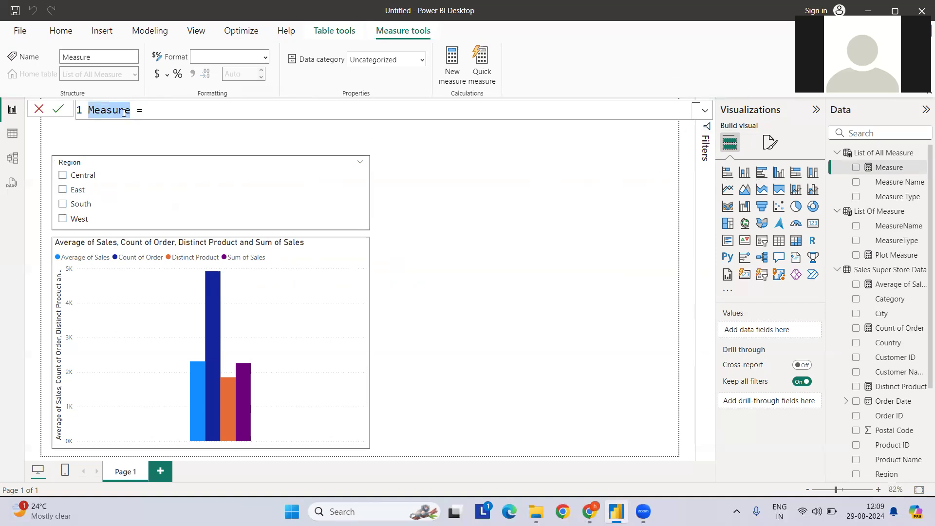
text(Plot the )
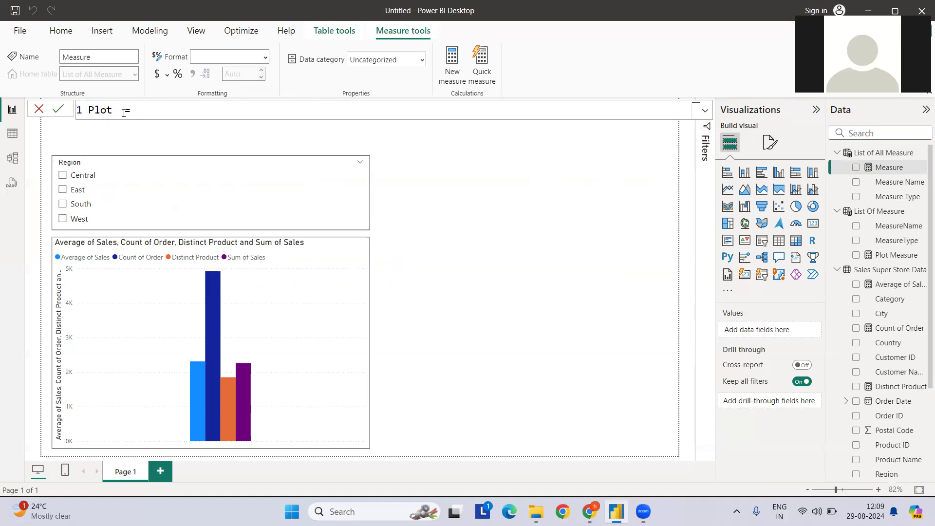
text(measure)
key(shift+Return)
key(shift+Return)
key(shift+Return)
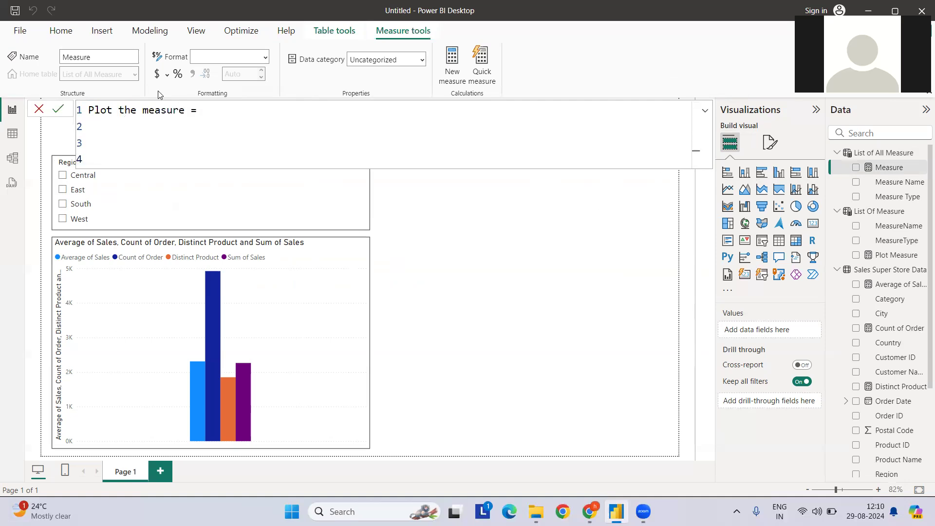
- Open a SWITCH function on the line below the measure name and start a new line for its arguments
click(143, 125)
text(swi)
key(Tab)
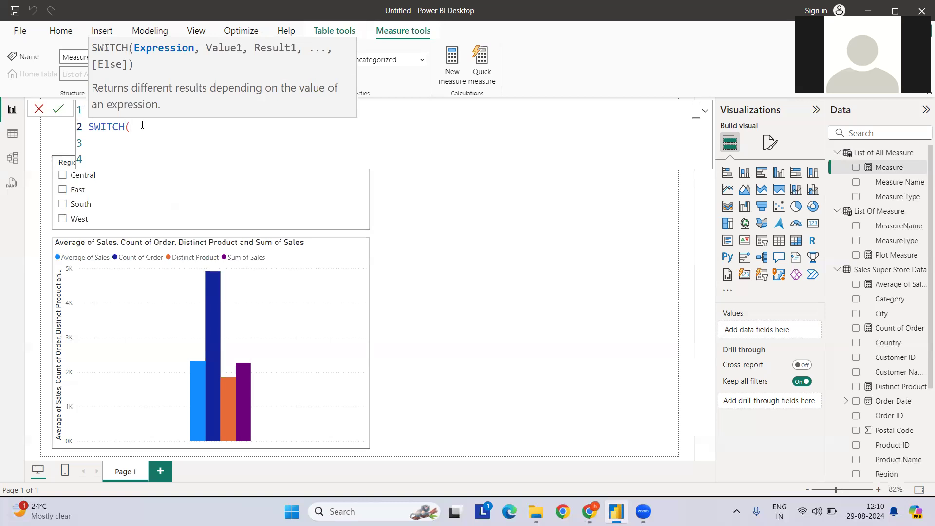
key(shift+Return)
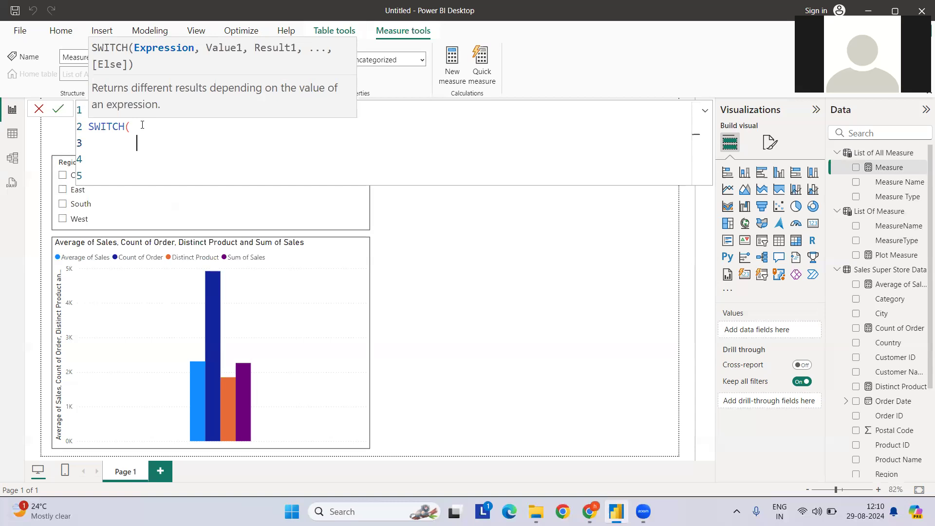
- Enter SELECTEDVALUE('List of All Measure'[Measure Type]) as the SWITCH expression, followed by a comma
text(sele)
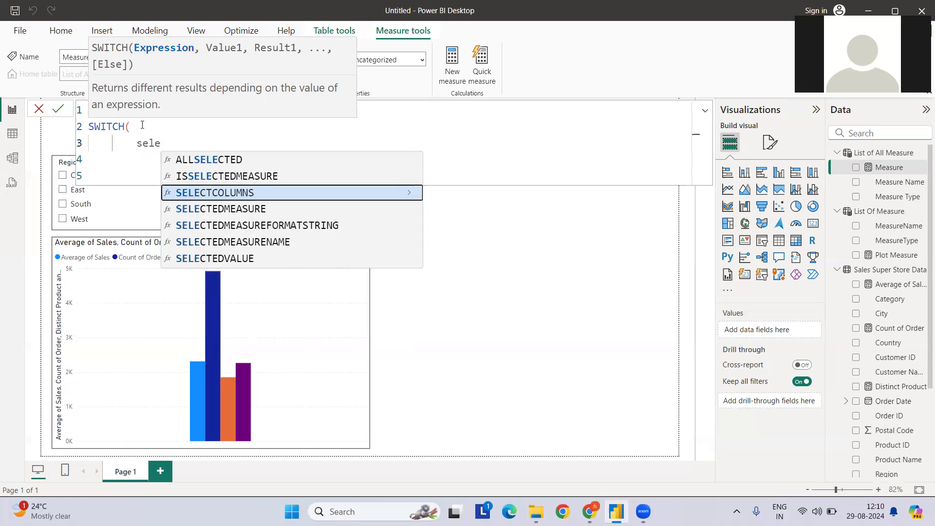
key(Down)
key(Down)
key(Down)
key(Down)
key(Tab)
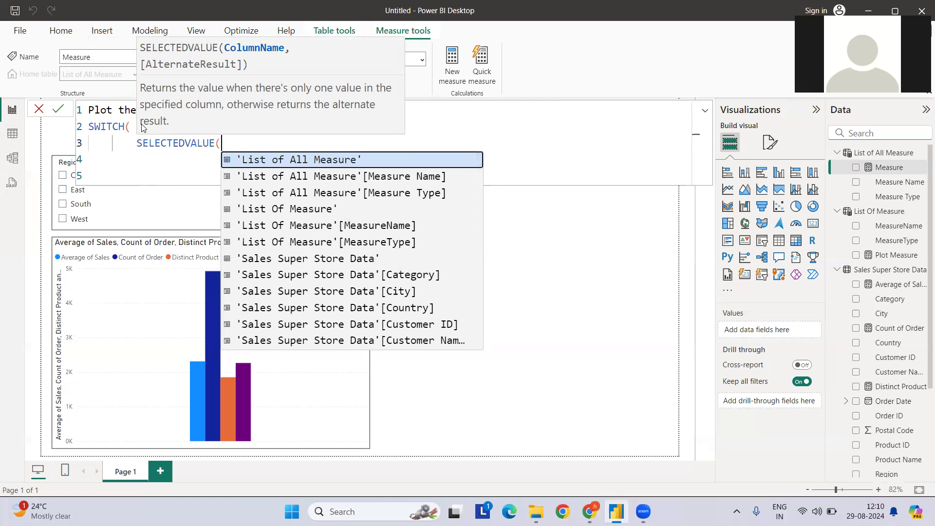
key(Down)
key(Down)
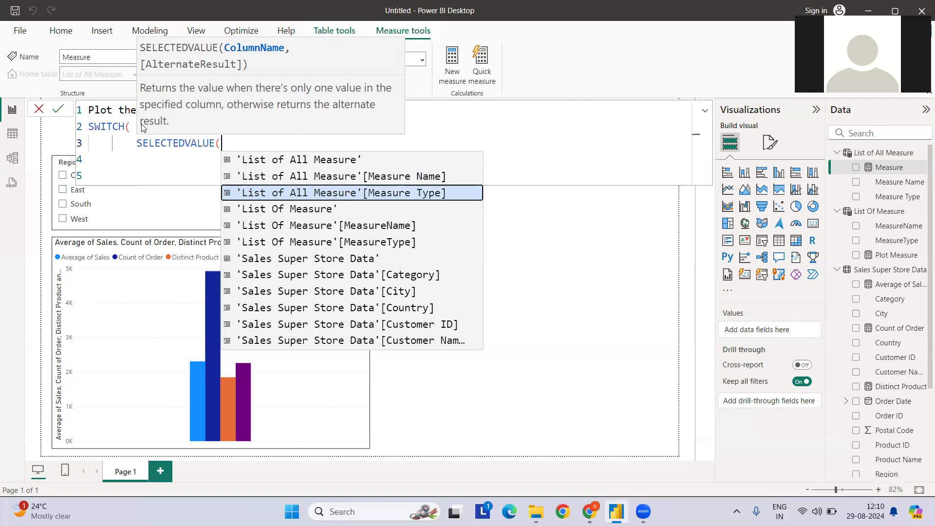
key(Tab)
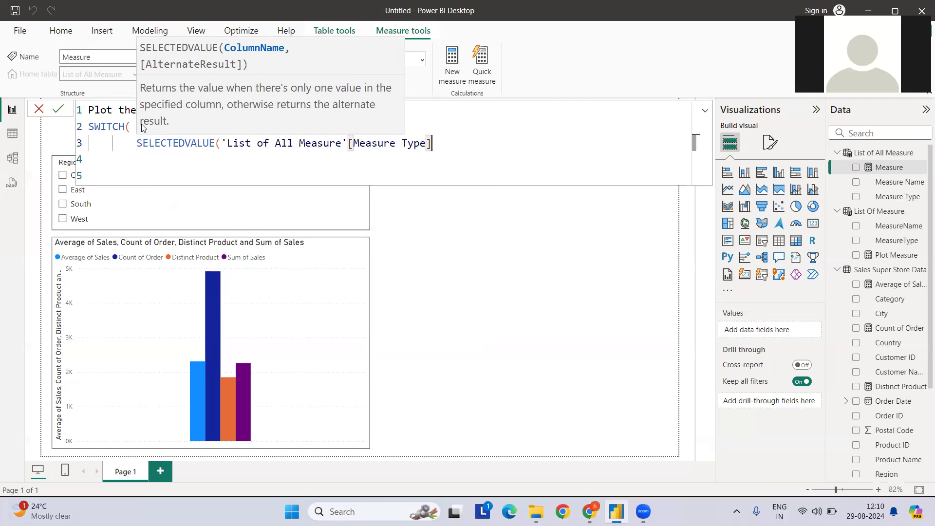
text())
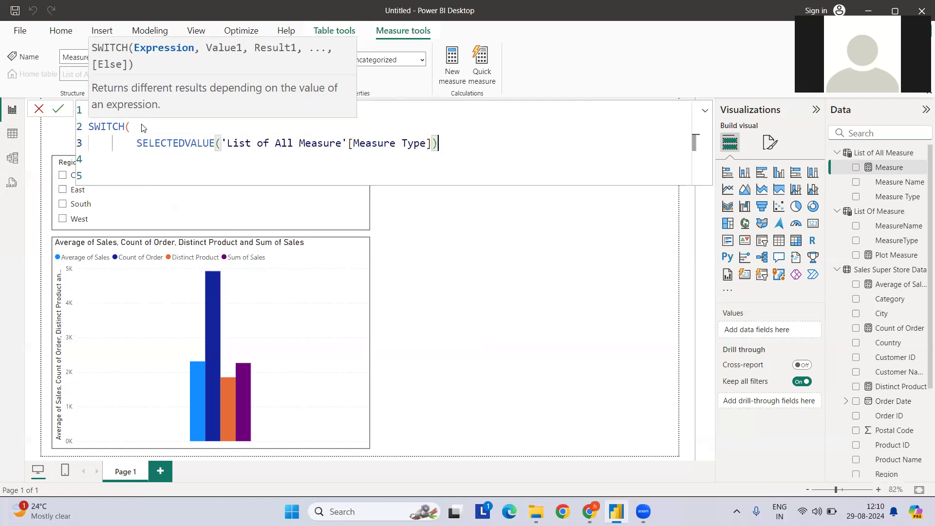
text(,)
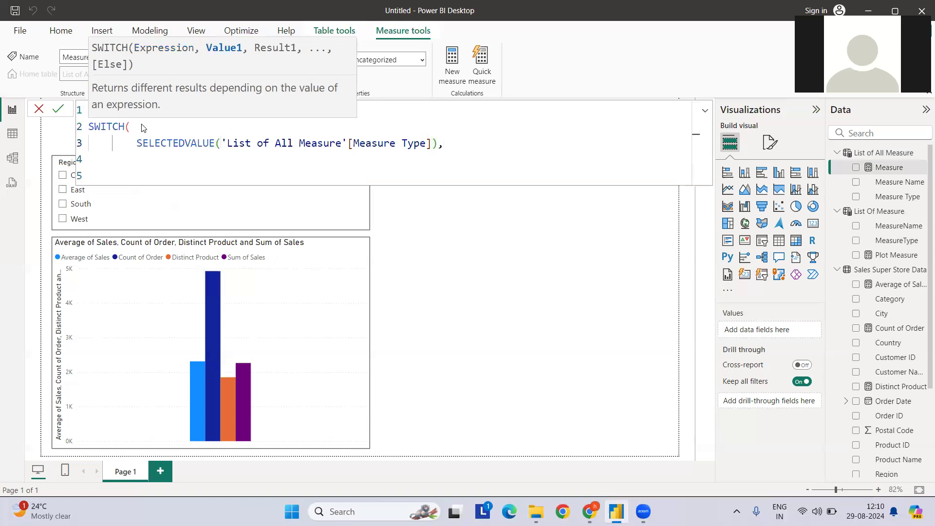
- Add the first SWITCH pair on a new line, returning [Sum of Sales] for "Sum", followed by a comma
key(shift+Return)
text("Sum)
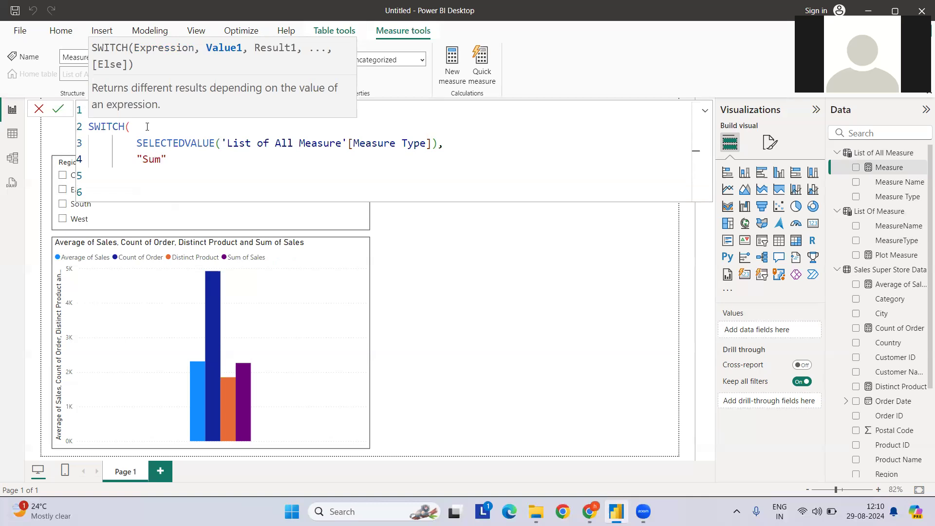
drag(137, 155, 167, 159)
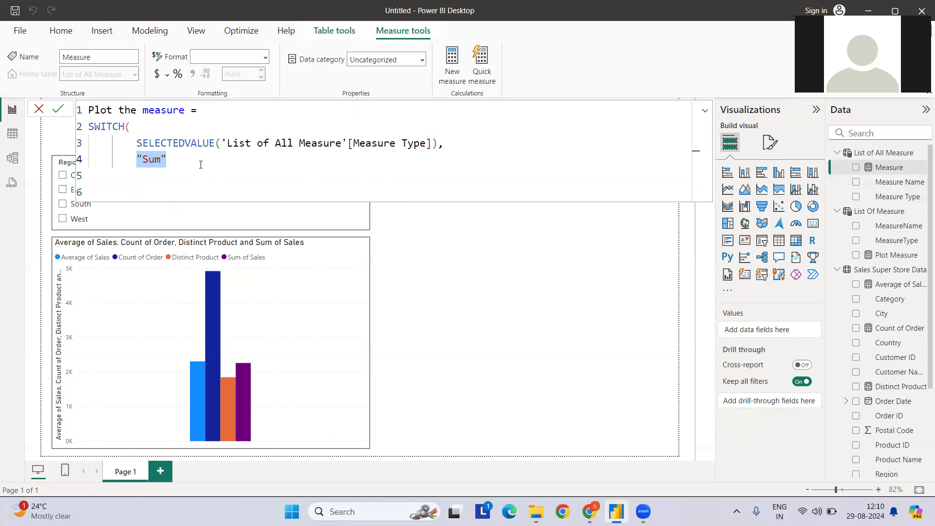
click(200, 164)
text(:)
key(BackSpace)
text(,)
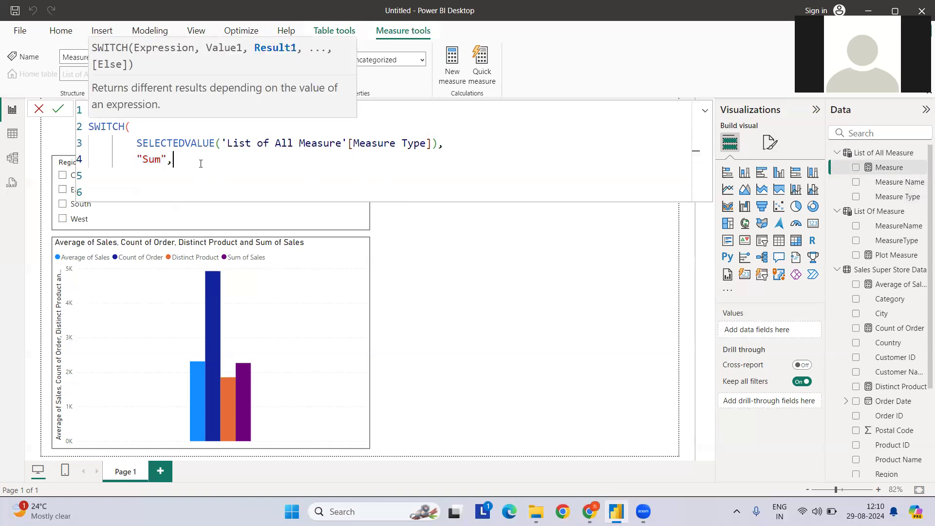
text(sum)
key(Up)
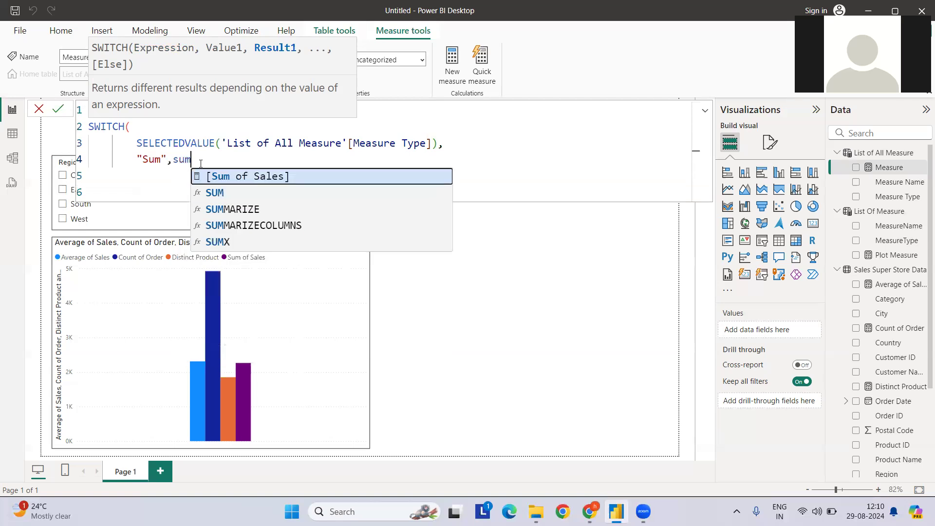
key(Tab)
text(,)
- Add a second SWITCH pair on a new line, returning [Average of Sales] for "Average", followed by a comma
key(Return)
text("Average)
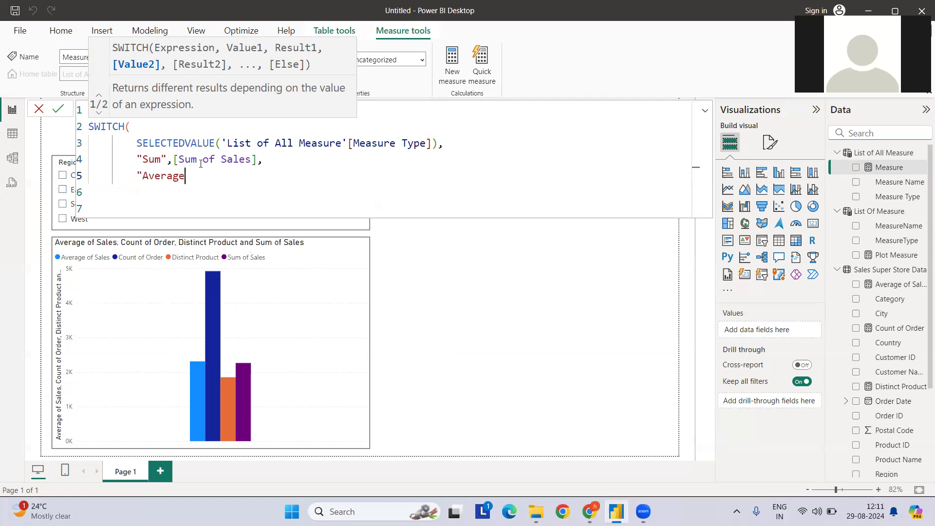
text(",)
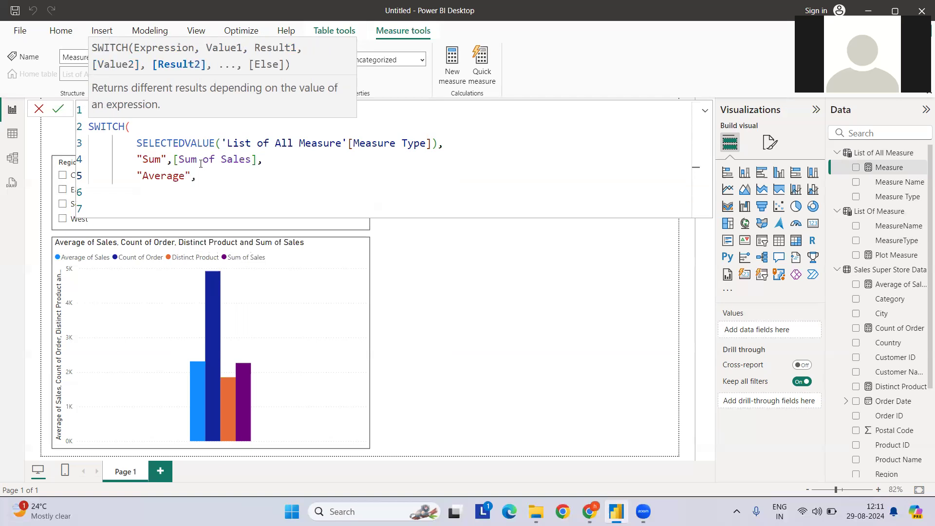
text(ave)
key(Tab)
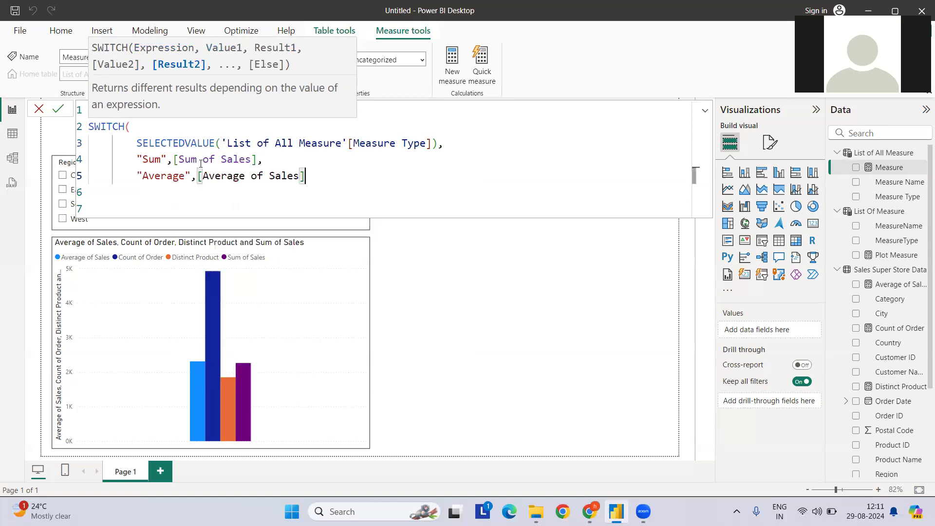
text(,)
- Add a third SWITCH pair on a new line, returning [Count of Order] for "Order Count", followed by a comma
key(shift+Return)
text("Order Count")
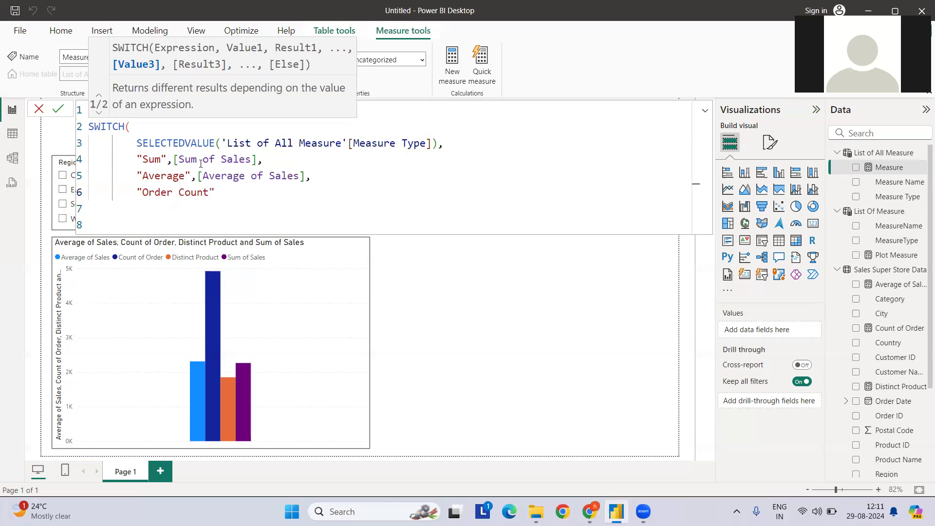
text(,)
text(ord)
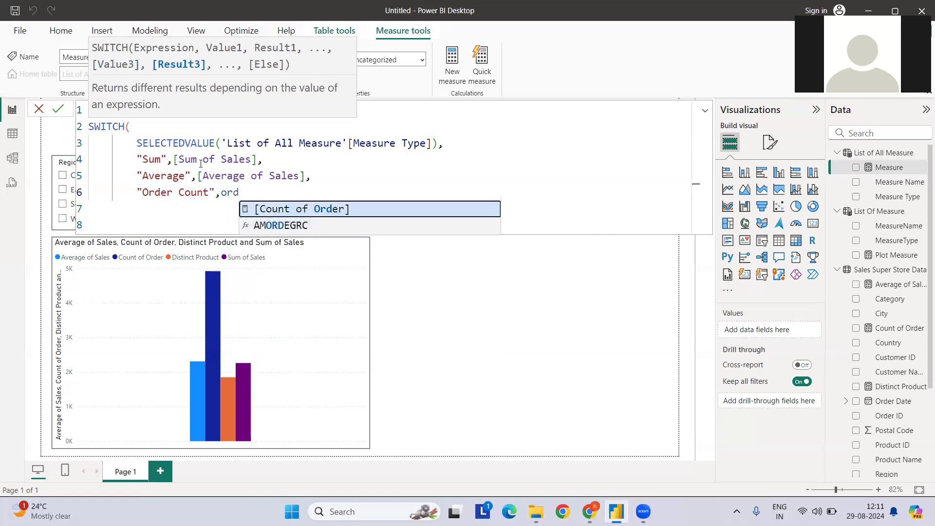
key(Tab)
text(,)
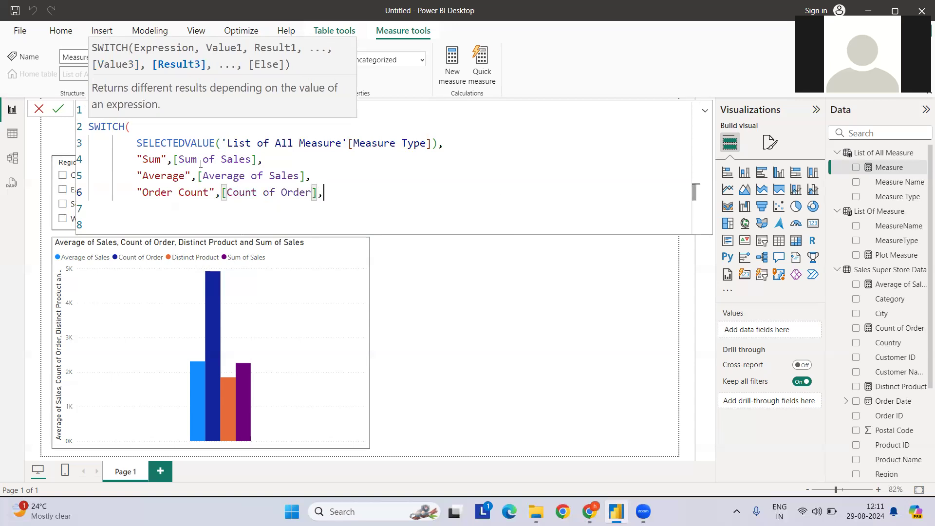
- Add a fourth SWITCH pair on a new line, returning [Distinct Product] for "Product Count", followed by a comma
key(Return)
text("Pr)
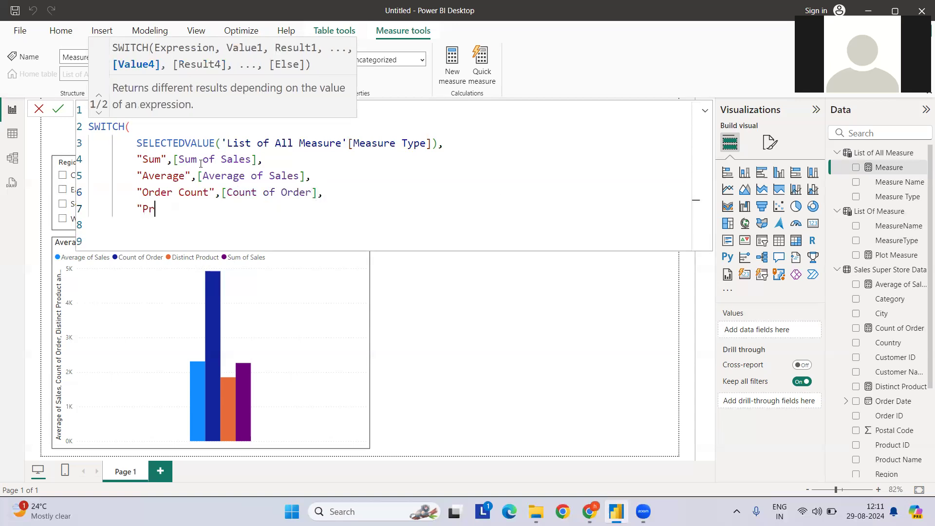
text(oduct Count)
text(",)
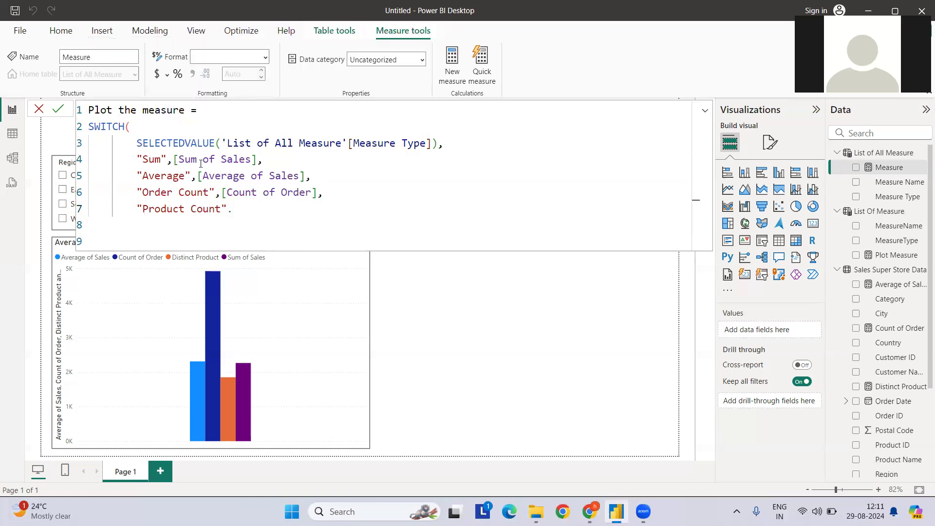
text(pro)
key(Up)
key(Up)
key(Up)
key(Up)
key(Up)
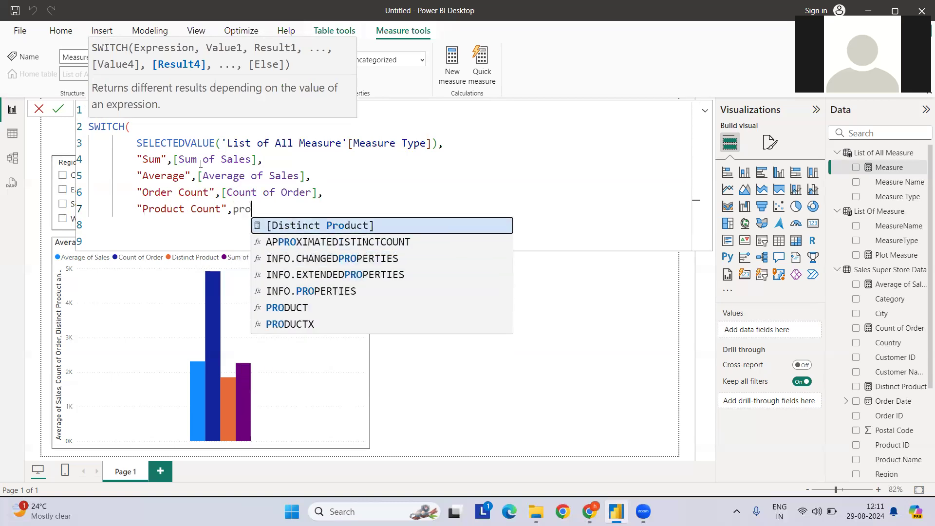
key(Tab)
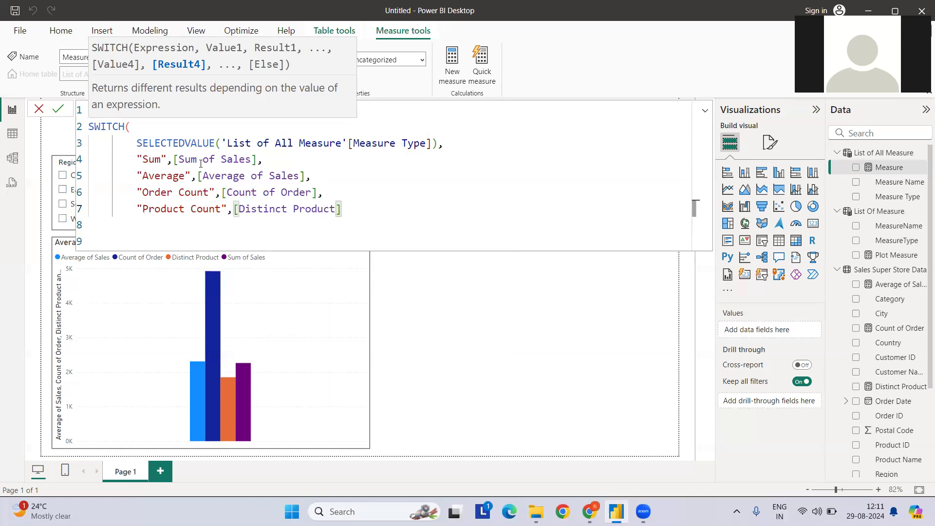
text(,)
- Add BLANK() as the SWITCH fallback on a new line, close the function and commit the measure
key(Return)
text(blan)
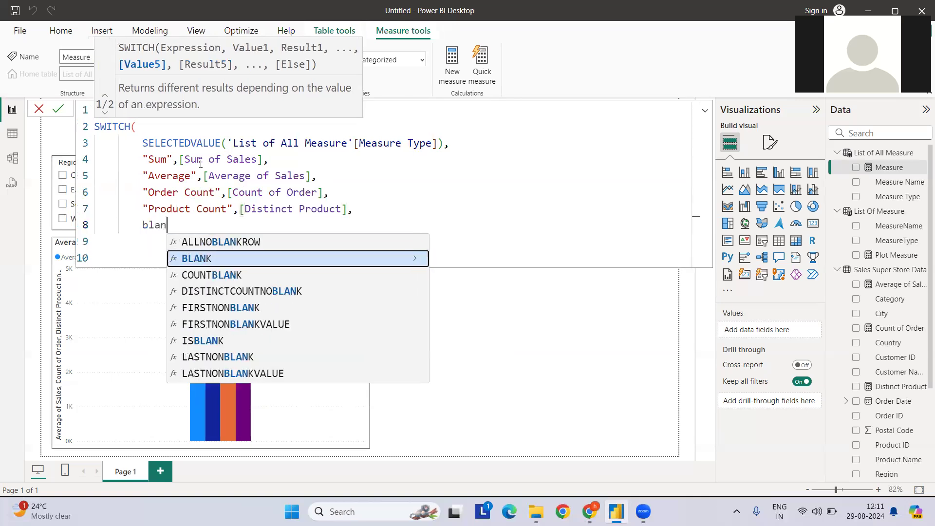
key(Tab)
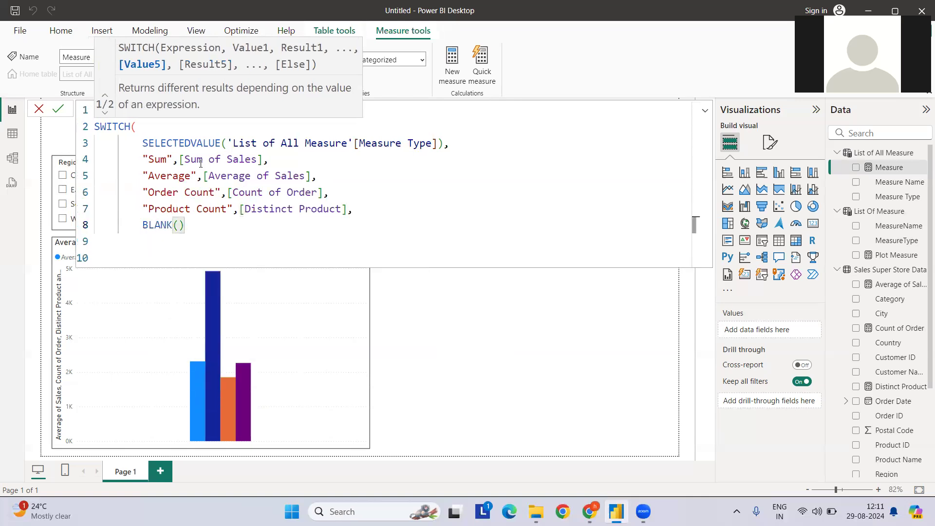
text())
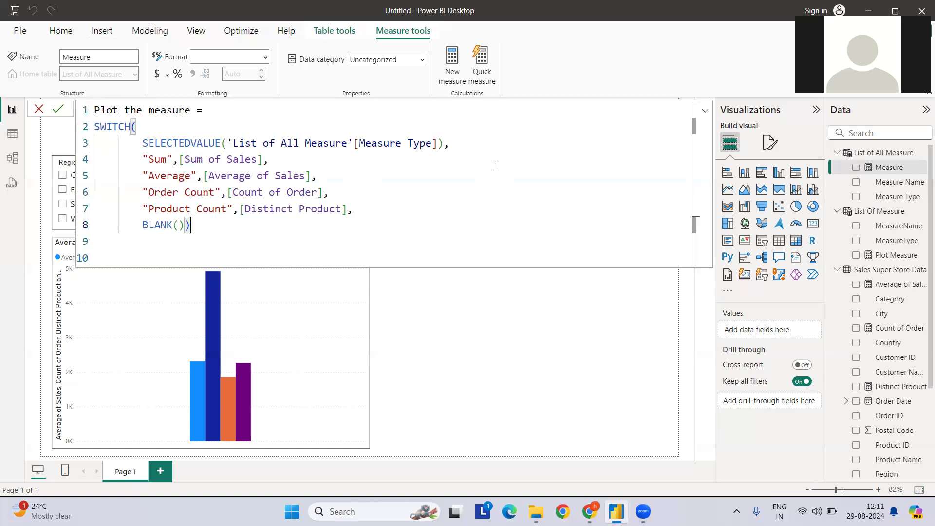
key(Return)
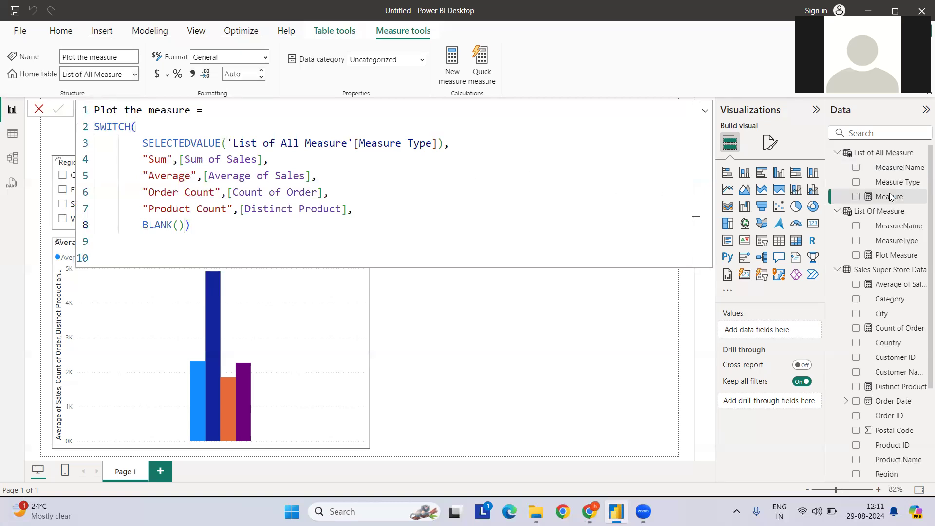
- Compare the "Order Count" type in the List of All Measure table definition with the matching value in the SWITCH measure
click(885, 154)
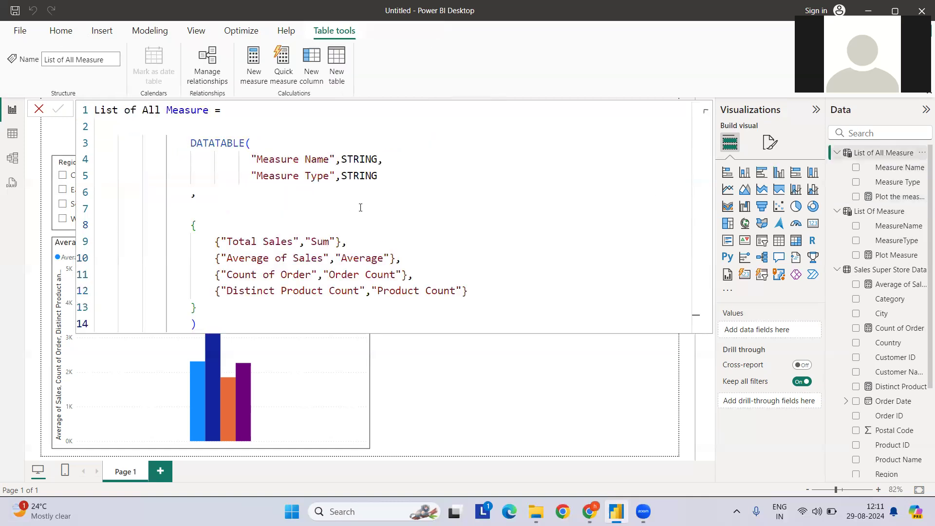
double_click(246, 278)
key(ctrl+shift+Right)
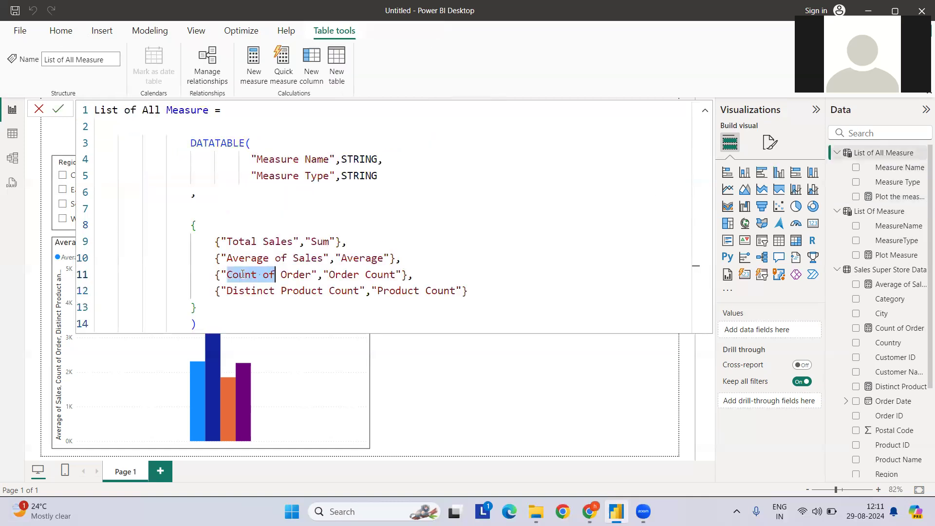
key(ctrl+shift+Right)
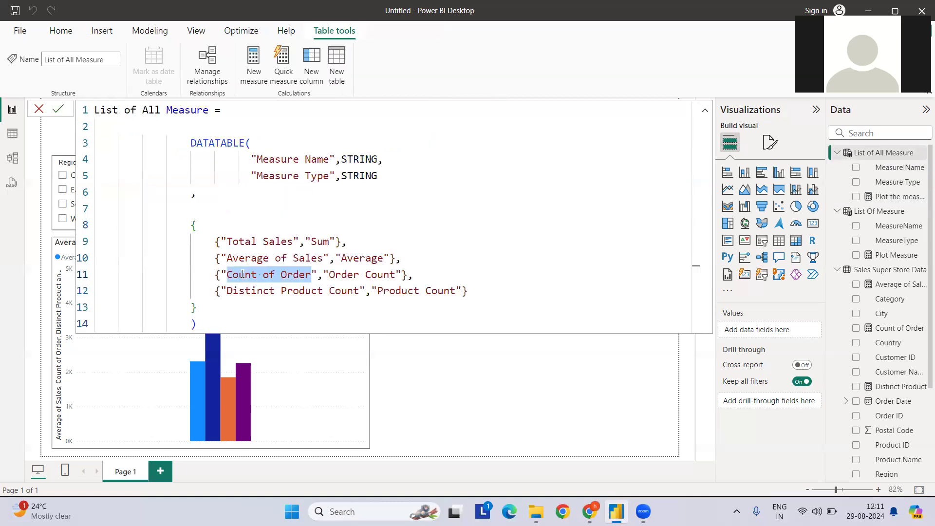
double_click(336, 275)
key(ctrl+shift+Right)
text({"Total Sales","Sum"},)
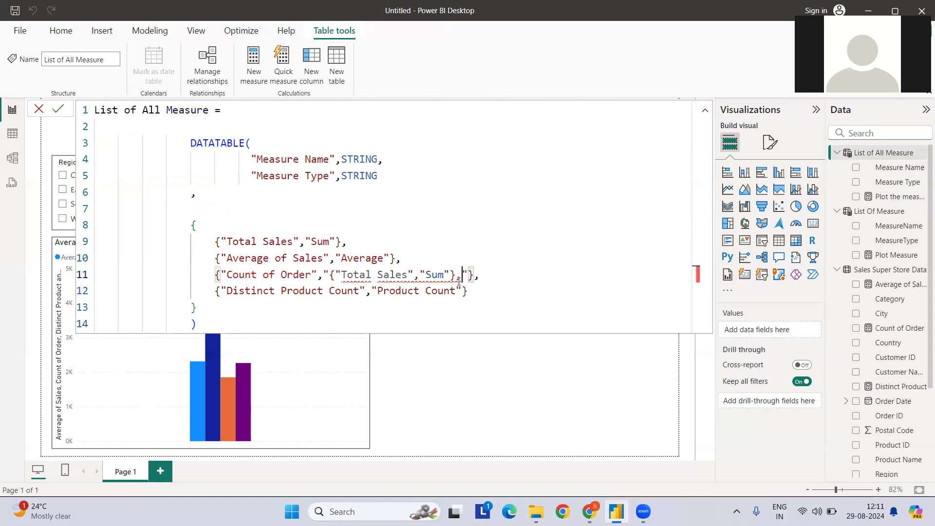
key(ctrl+z)
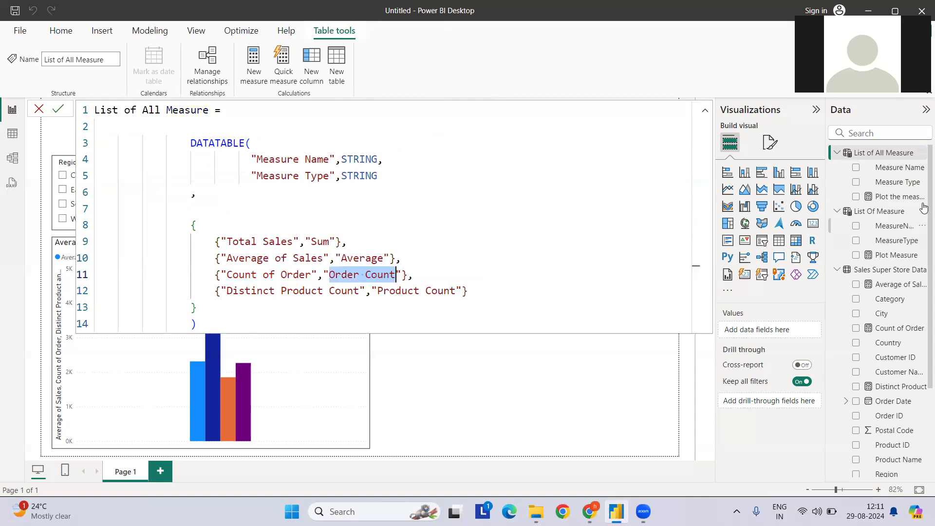
click(897, 197)
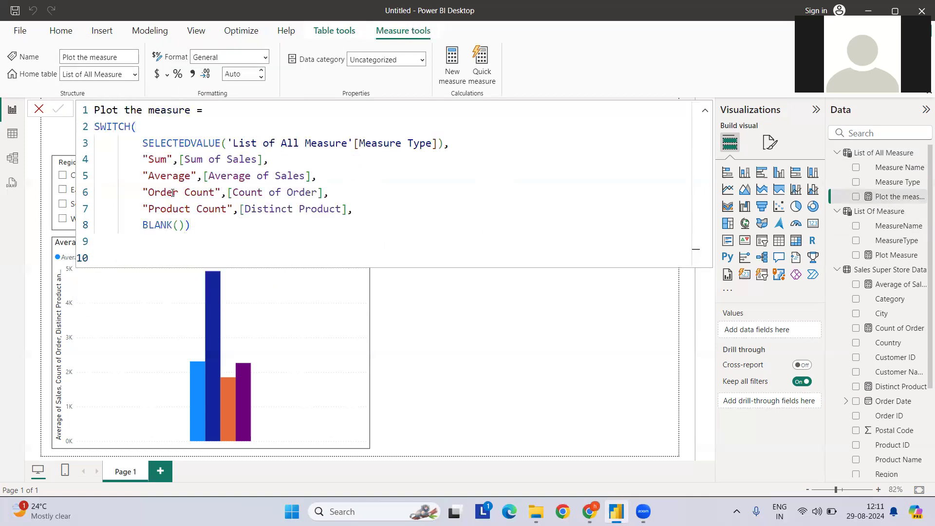
double_click(170, 192)
key(ctrl+shift+Right)
click(171, 192)
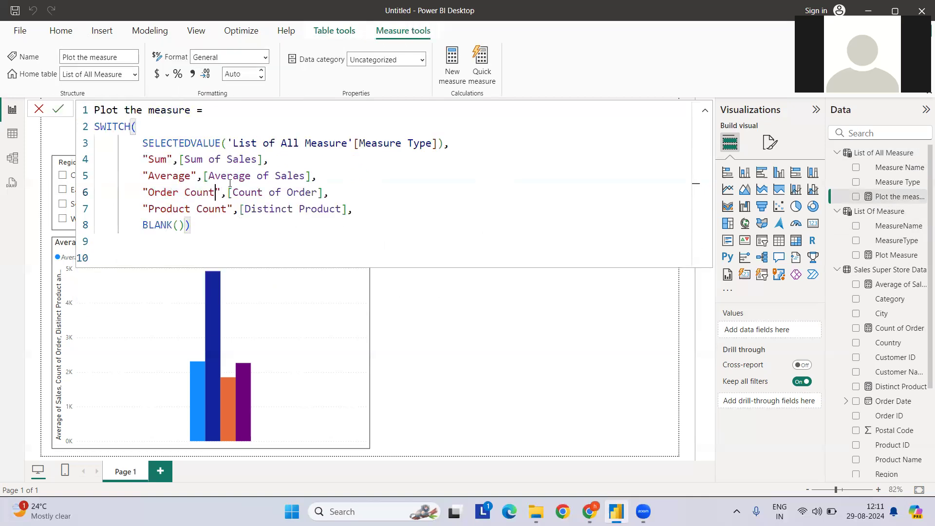
- Compare the "Product Count" type in the table definition with the matching value in the SWITCH measure
click(893, 168)
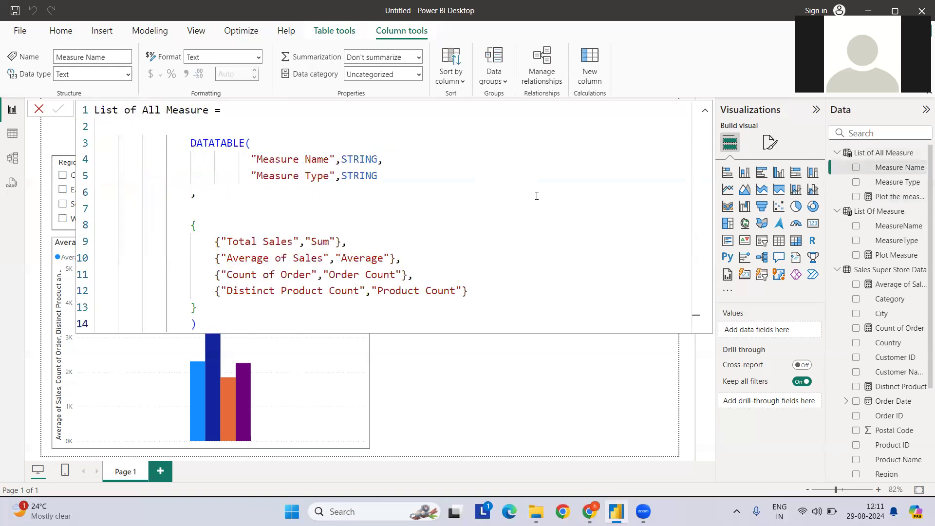
double_click(391, 290)
key(ctrl+shift+Right)
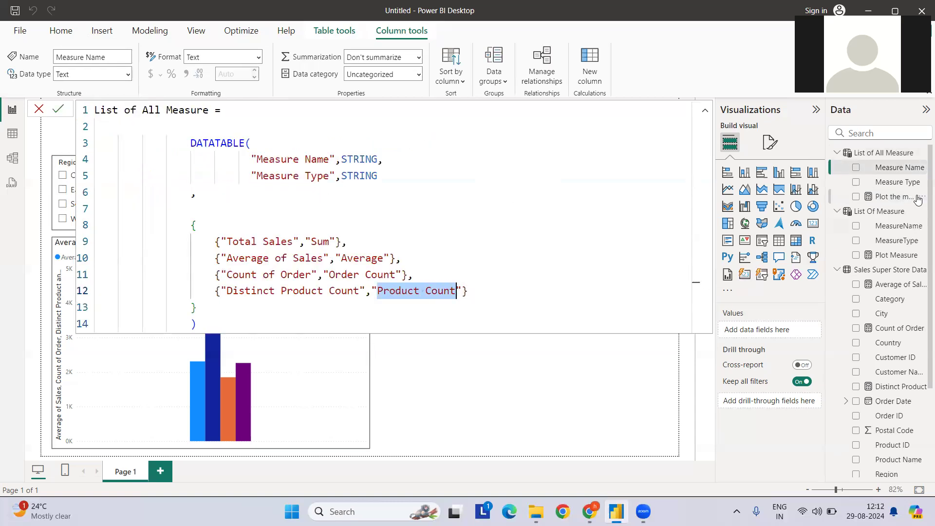
click(898, 196)
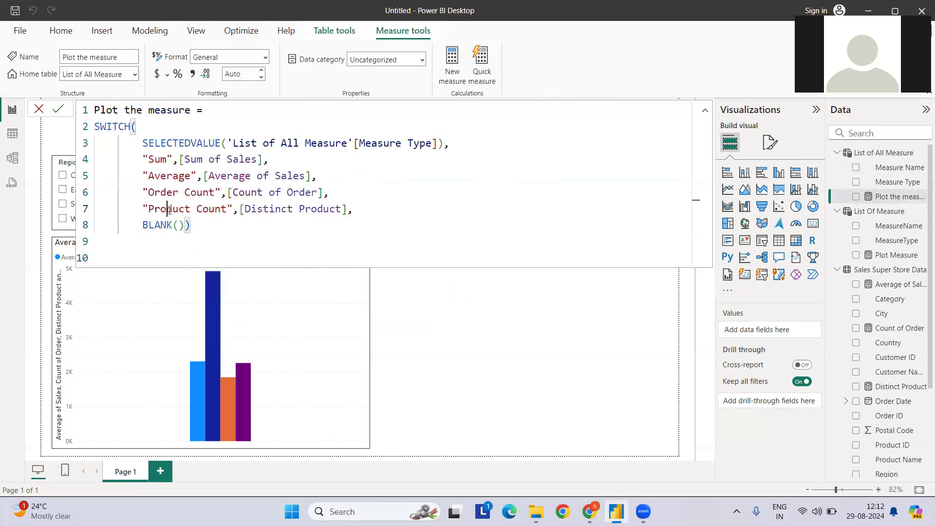
double_click(178, 210)
key(ctrl+shift+Right)
key(Right)
- Review the "Sum" and "Average" pairs in the SWITCH measure against the measures they return
double_click(155, 159)
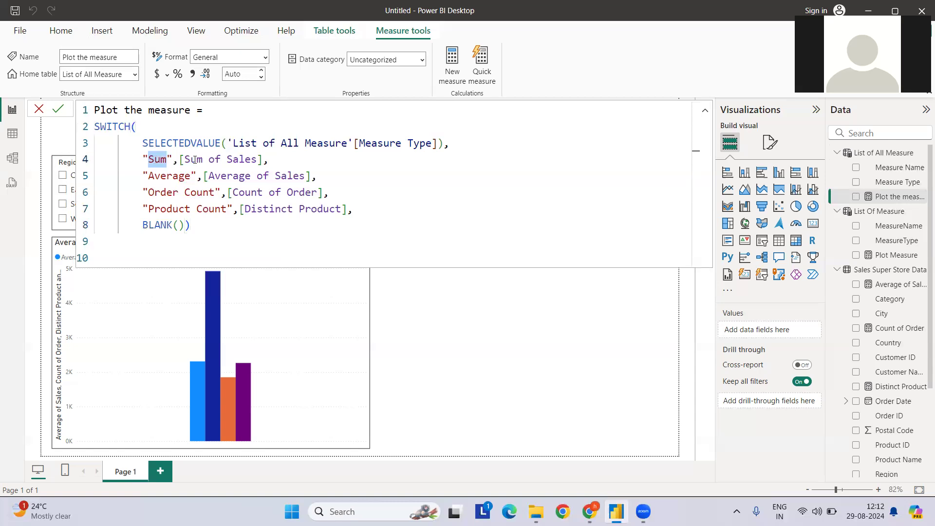
double_click(193, 160)
double_click(239, 159)
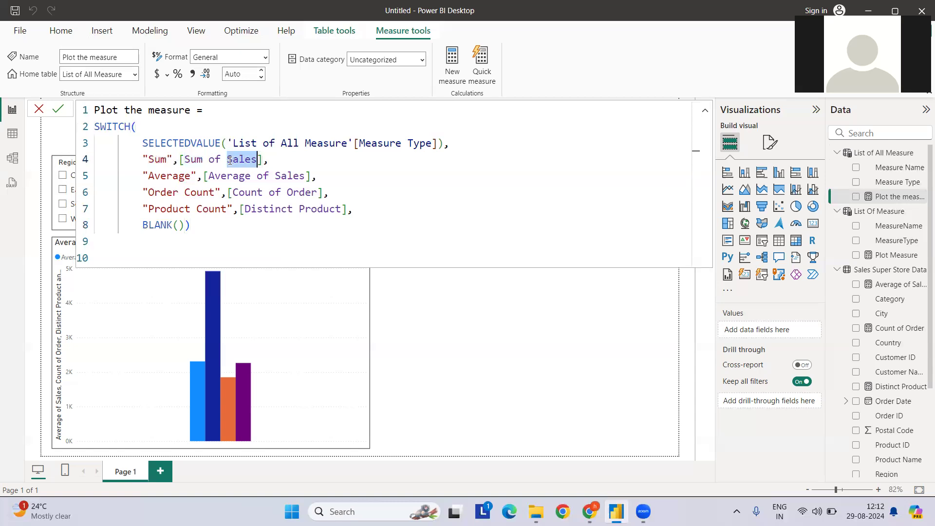
double_click(171, 177)
double_click(229, 176)
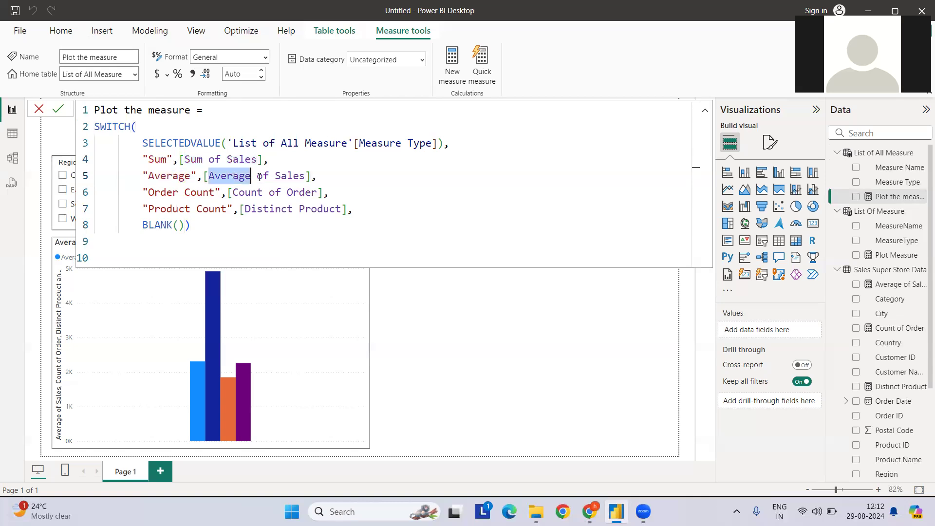
double_click(290, 176)
double_click(234, 176)
click(217, 234)
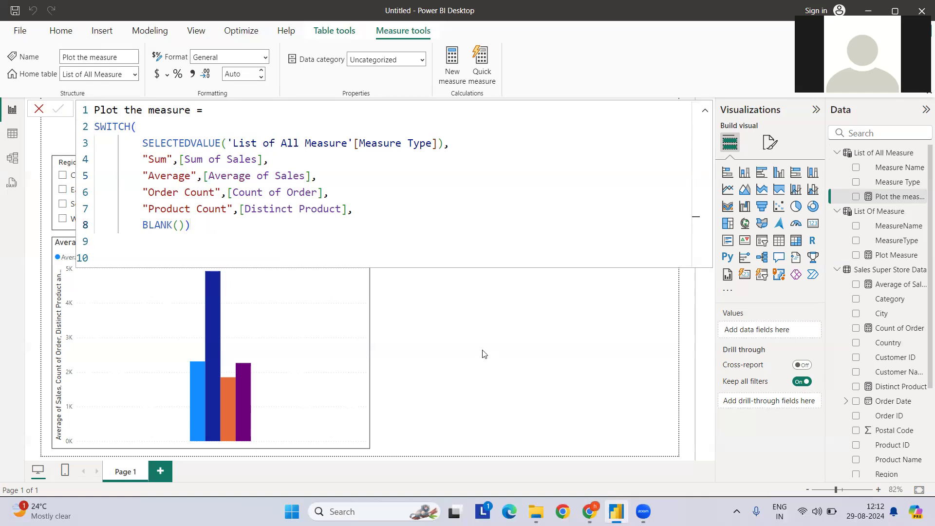
- Insert a clustered column chart beside the existing visuals, with Measure Name on the X-axis and Plot the measure on the Y-axis
click(470, 326)
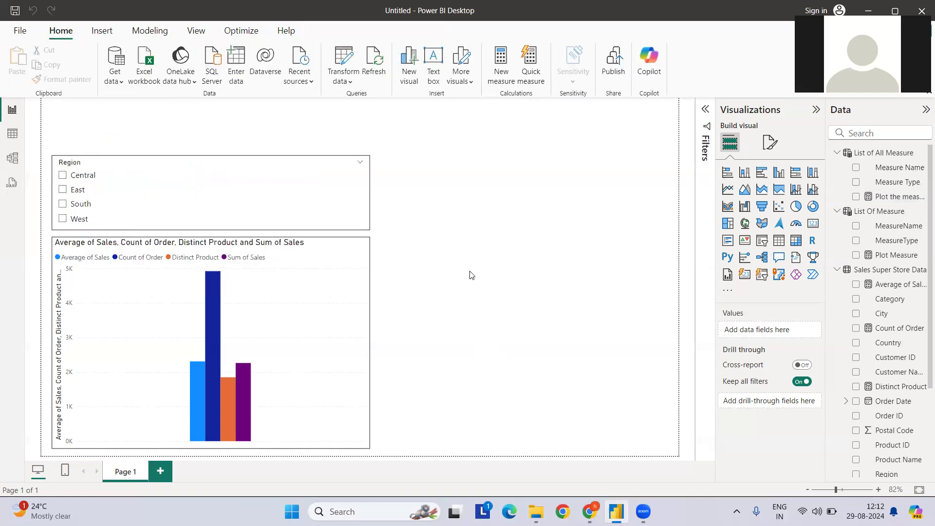
click(778, 173)
drag(526, 230, 549, 447)
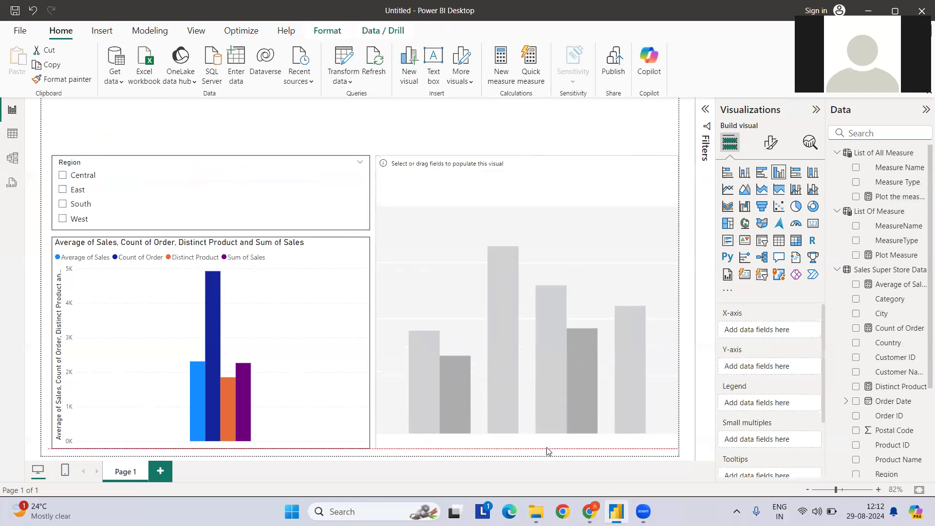
click(855, 167)
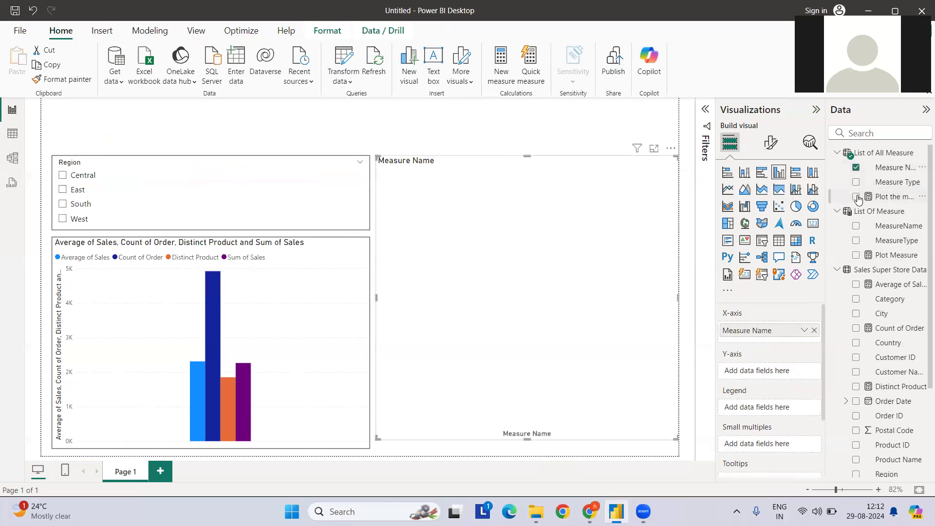
click(855, 197)
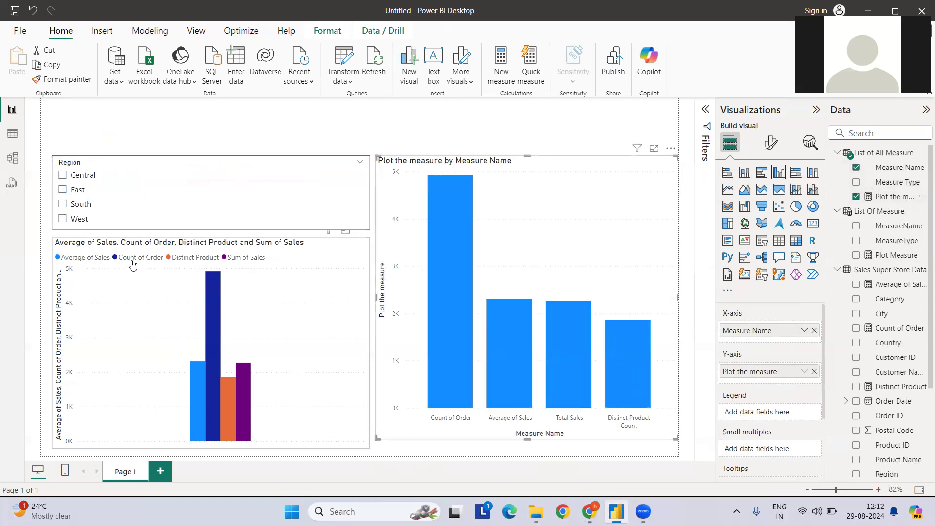
- Stretch the new column chart downward to align its lower edge with the original multi-measure chart
mouse_move(210, 291)
mouse_move(466, 231)
click(326, 250)
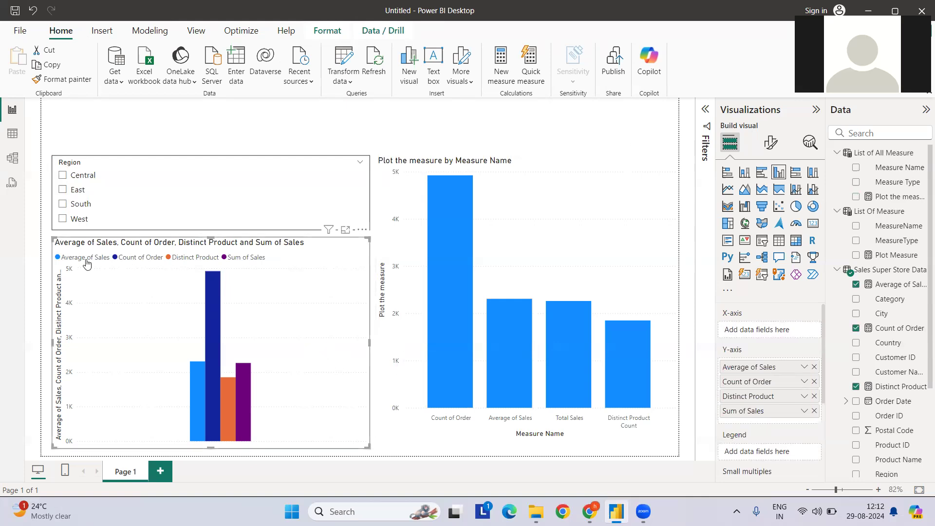
click(553, 174)
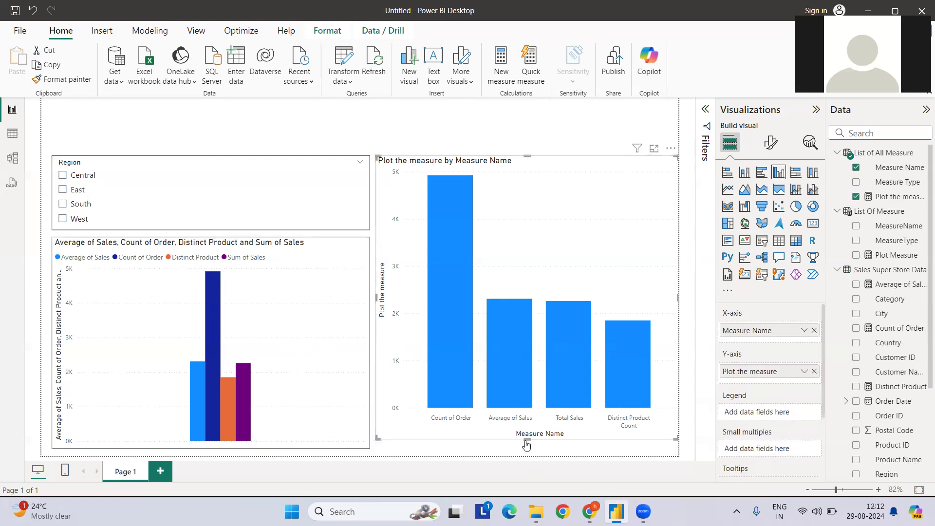
drag(526, 440, 525, 449)
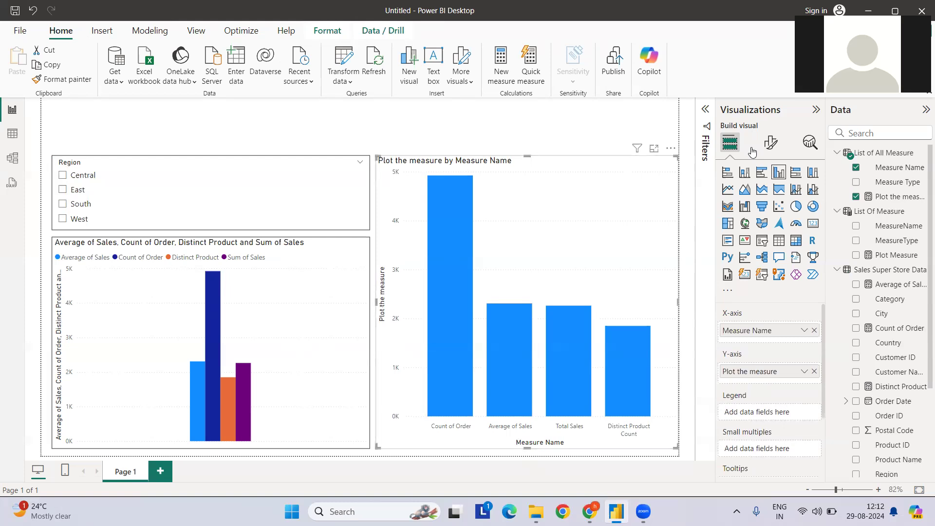
- Turn on the visual border and the data labels for the new column chart
click(771, 142)
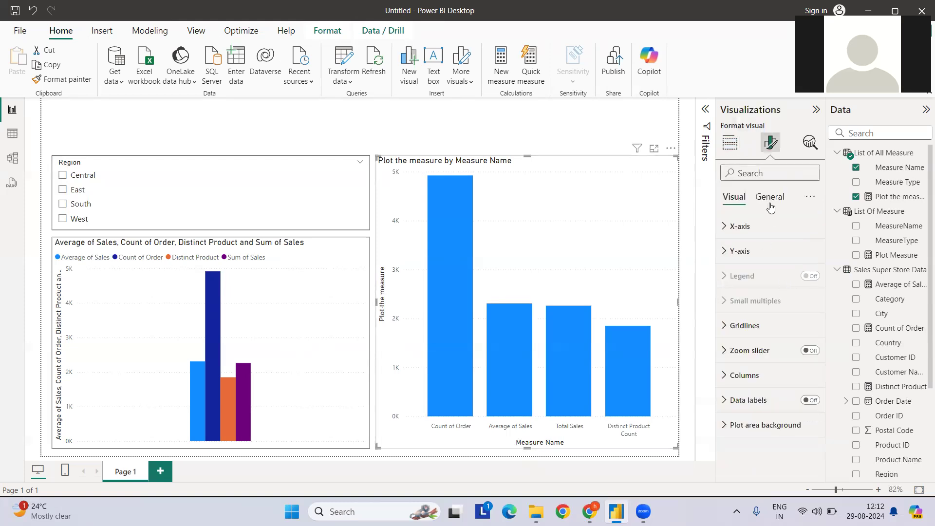
click(769, 197)
click(765, 276)
click(804, 405)
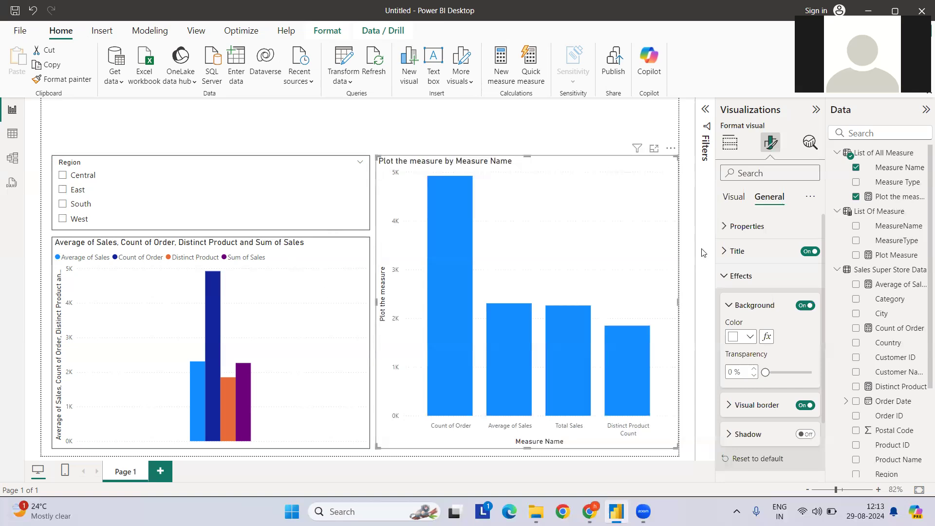
click(735, 198)
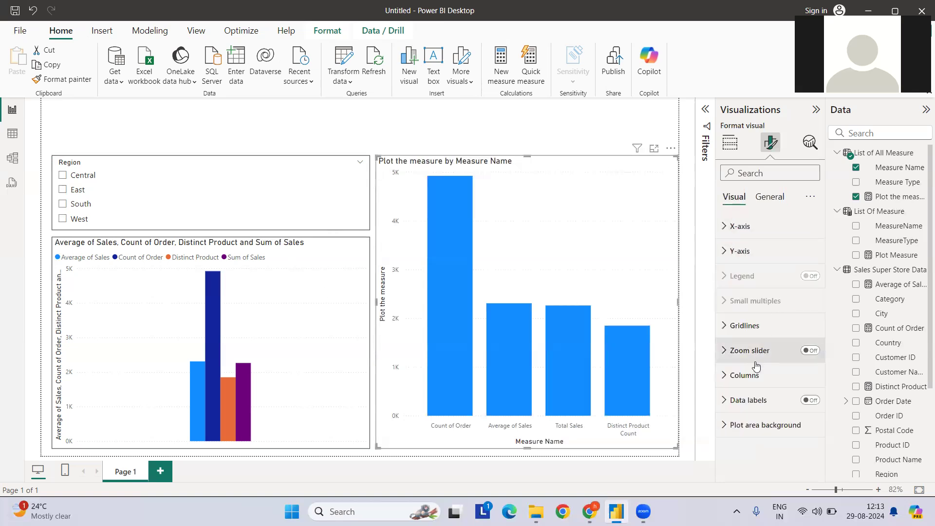
click(811, 400)
- Set the Total Sales column's color in the new chart to the purple used for Sum of Sales
click(779, 397)
click(772, 254)
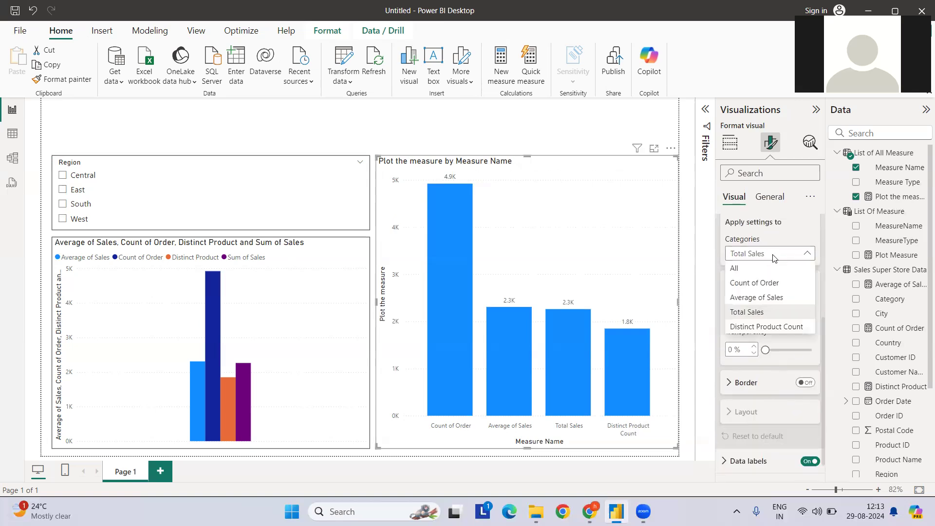
click(750, 312)
click(749, 315)
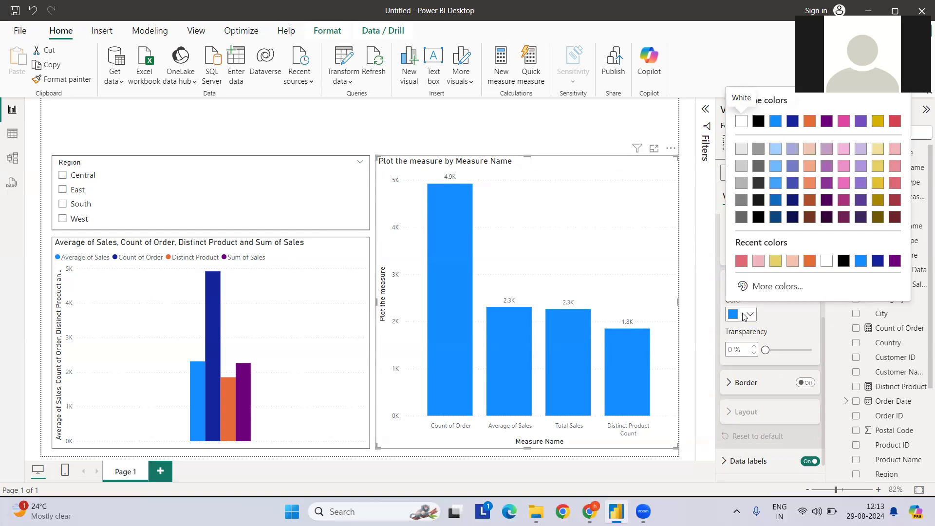
click(894, 263)
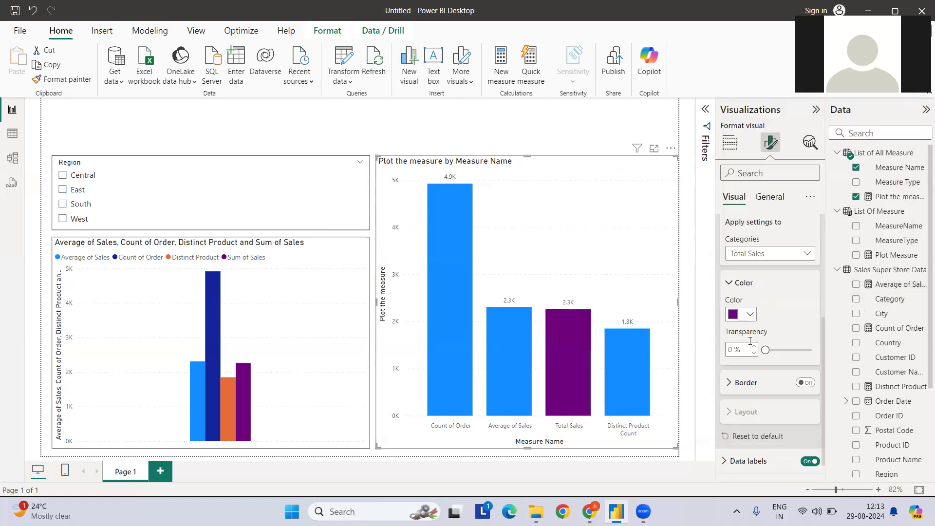
- Set the Count of Order column's color in the new chart to the dark blue used in the original chart
click(770, 258)
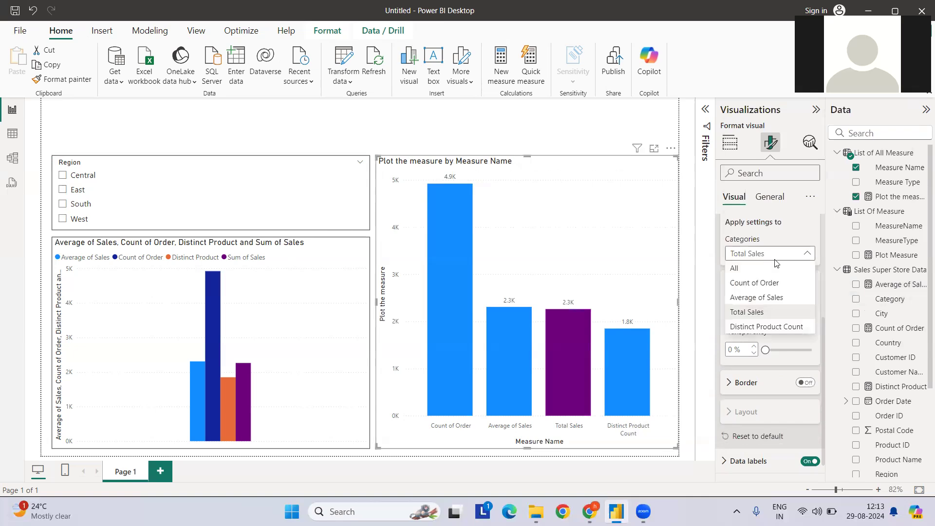
click(774, 284)
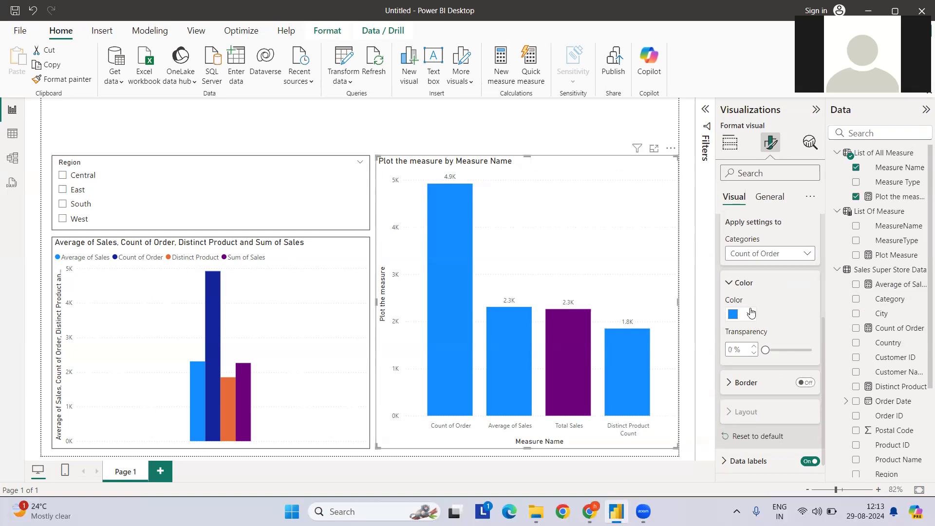
click(749, 314)
click(894, 262)
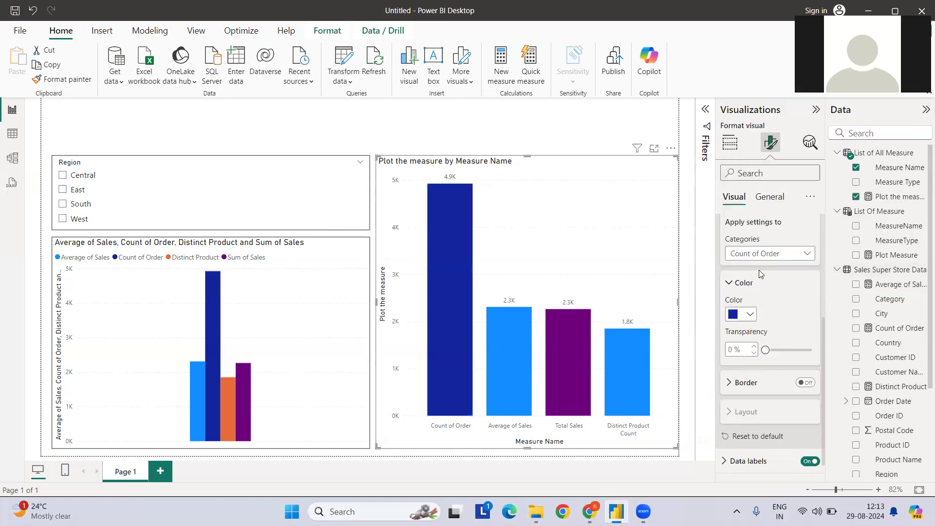
- Set the Distinct Product Count column's color in the new chart to the orange used for Distinct Product
click(750, 256)
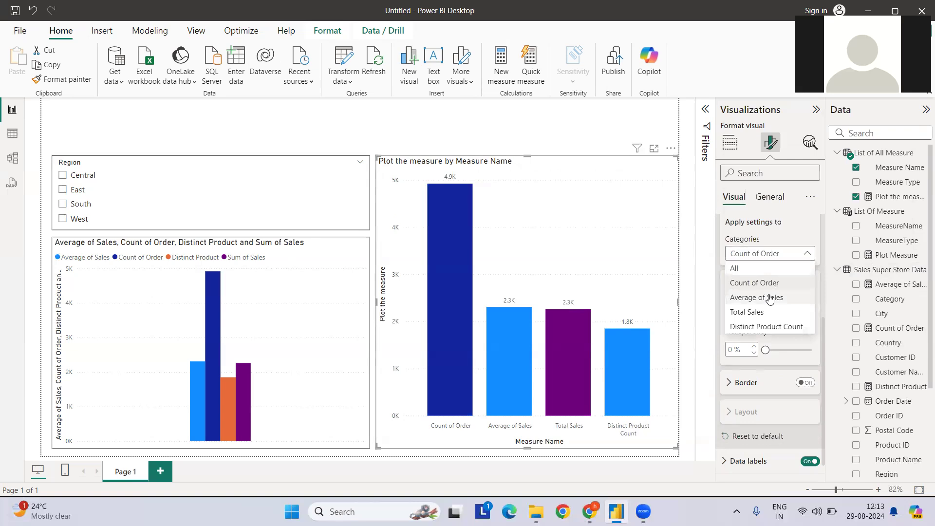
click(752, 298)
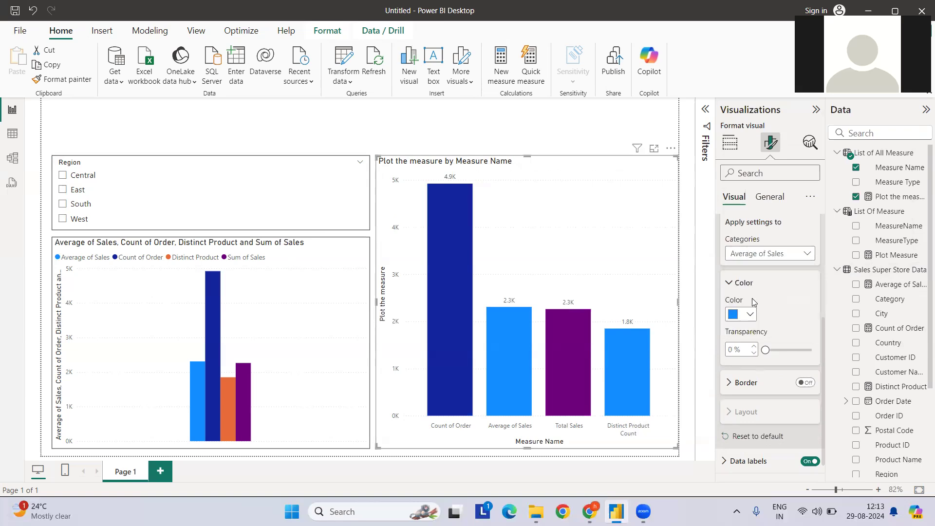
click(790, 257)
click(771, 326)
click(750, 314)
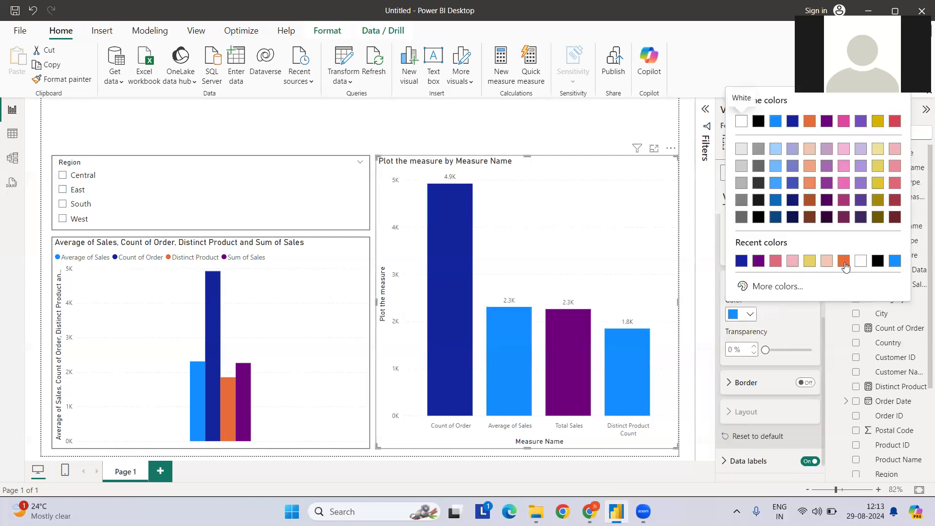
click(840, 261)
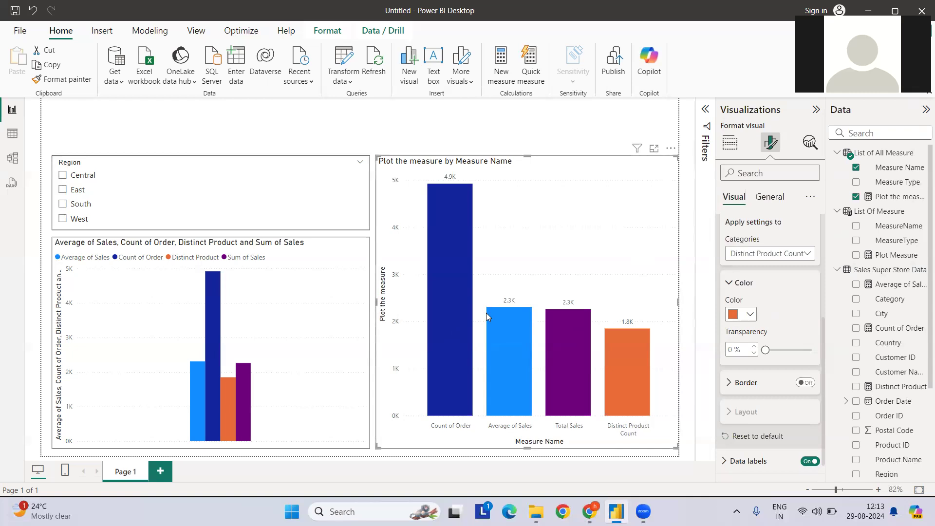
- Filter the visuals to the Central region and narrow the new column chart slightly at its right edge
click(63, 175)
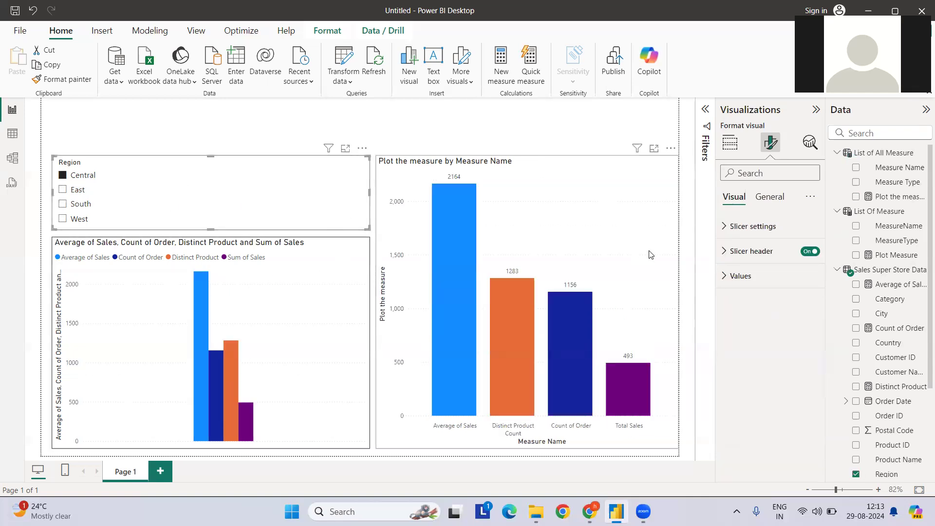
click(576, 171)
drag(678, 301, 670, 301)
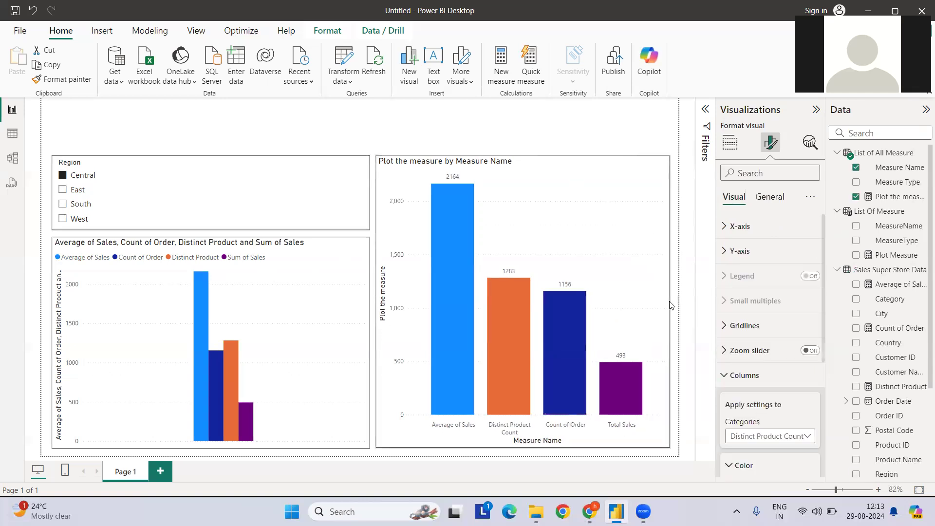
click(589, 141)
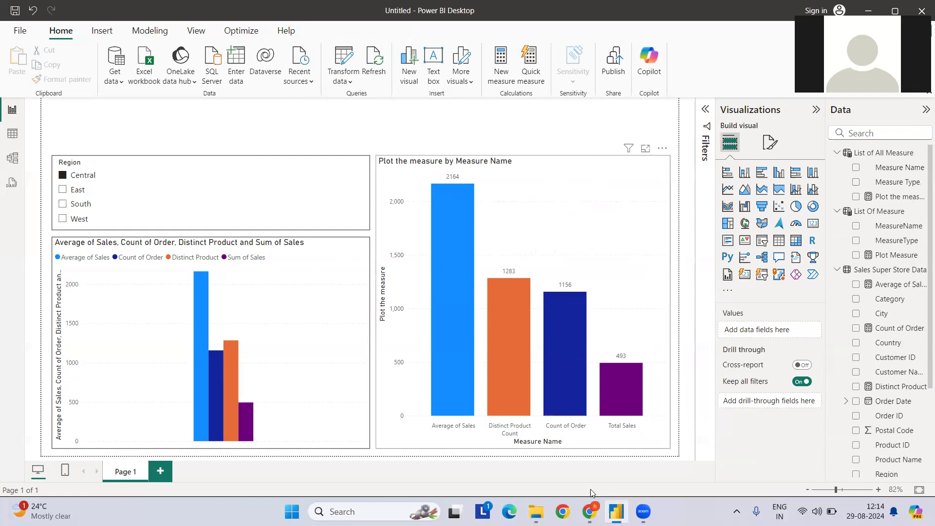
- Switch to Chrome and view the Videos page of the Lets Learn DATA ANALYTICS channel on YouTube
click(589, 511)
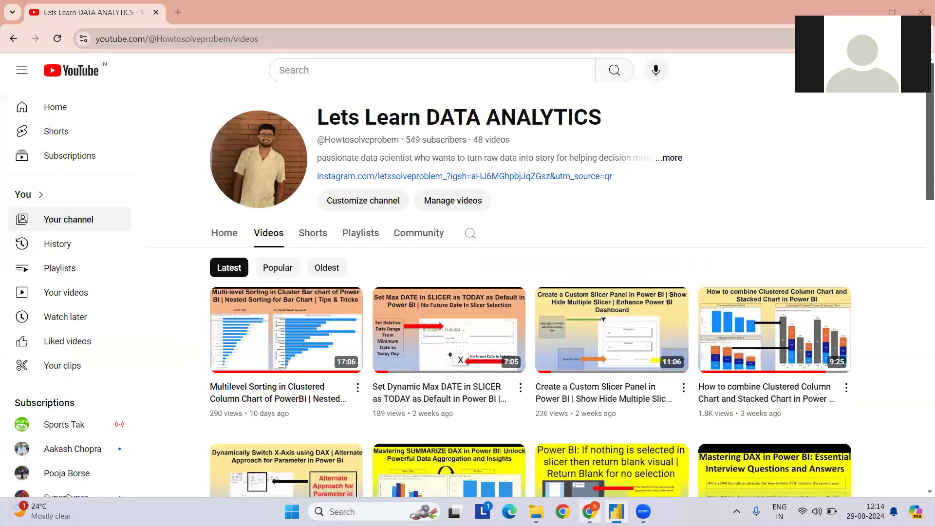
click(590, 511)
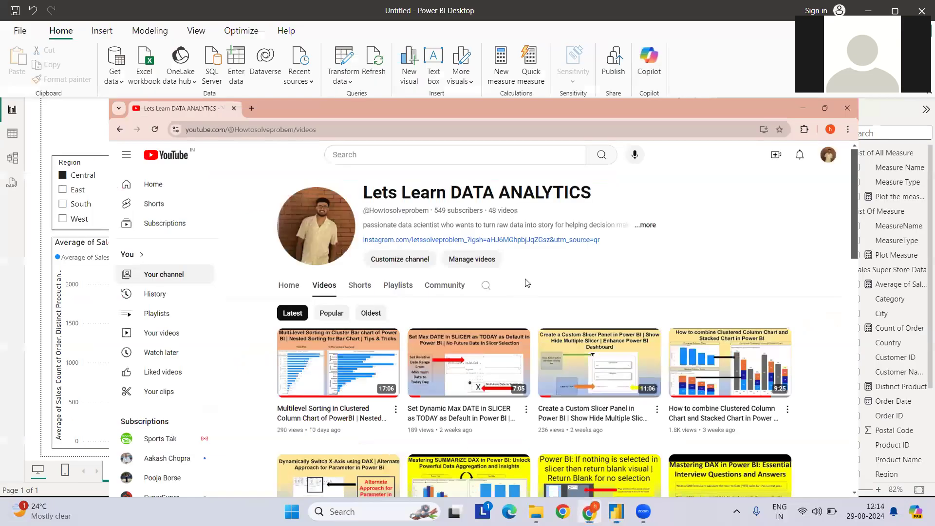